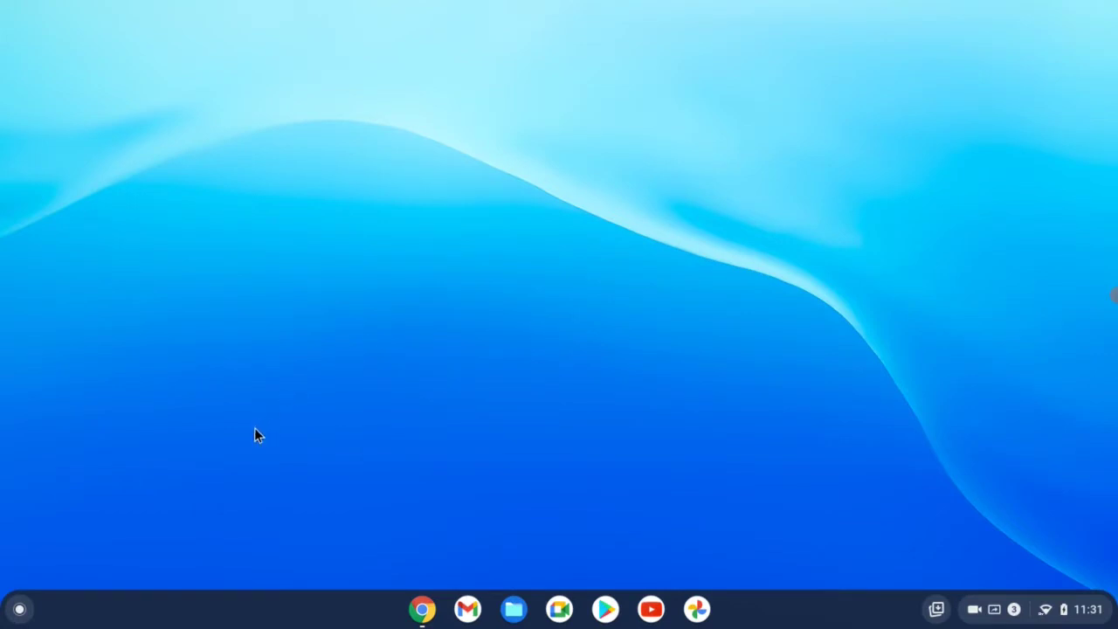
Step: Look up the Linux development environment in the device settings by searching for "linux", and close the settings
click(20, 609)
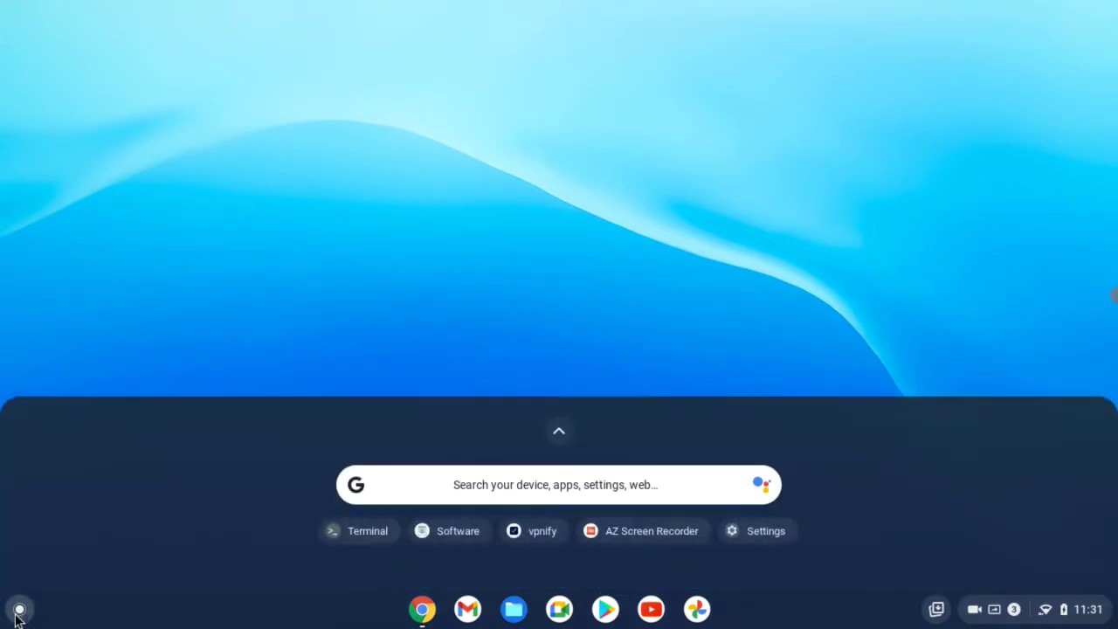
click(563, 432)
scroll(748, 481, down, 1)
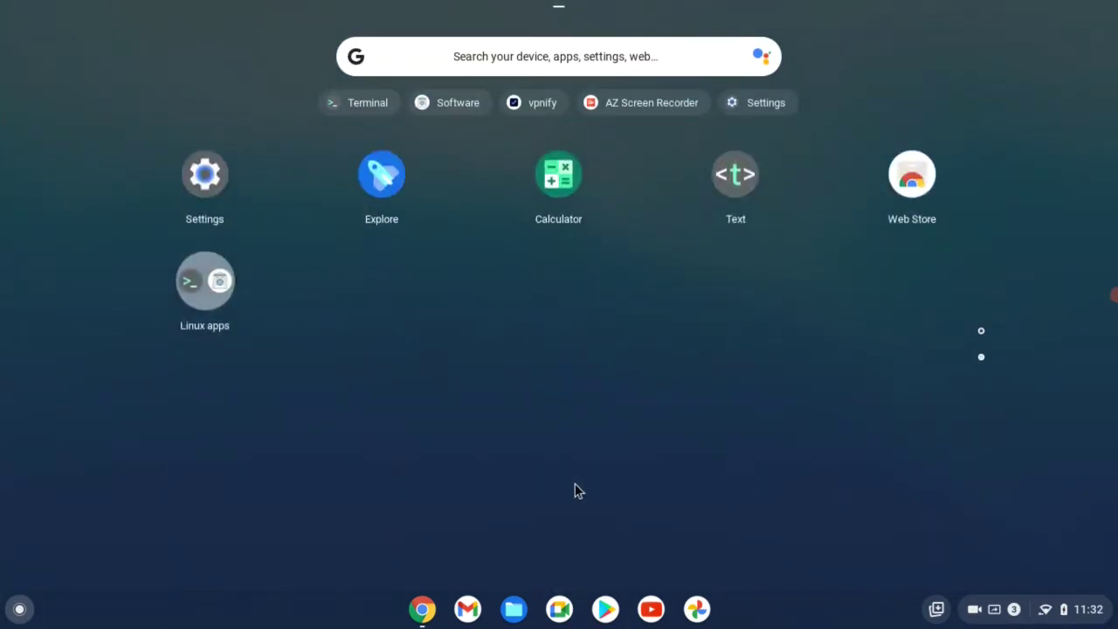
click(199, 187)
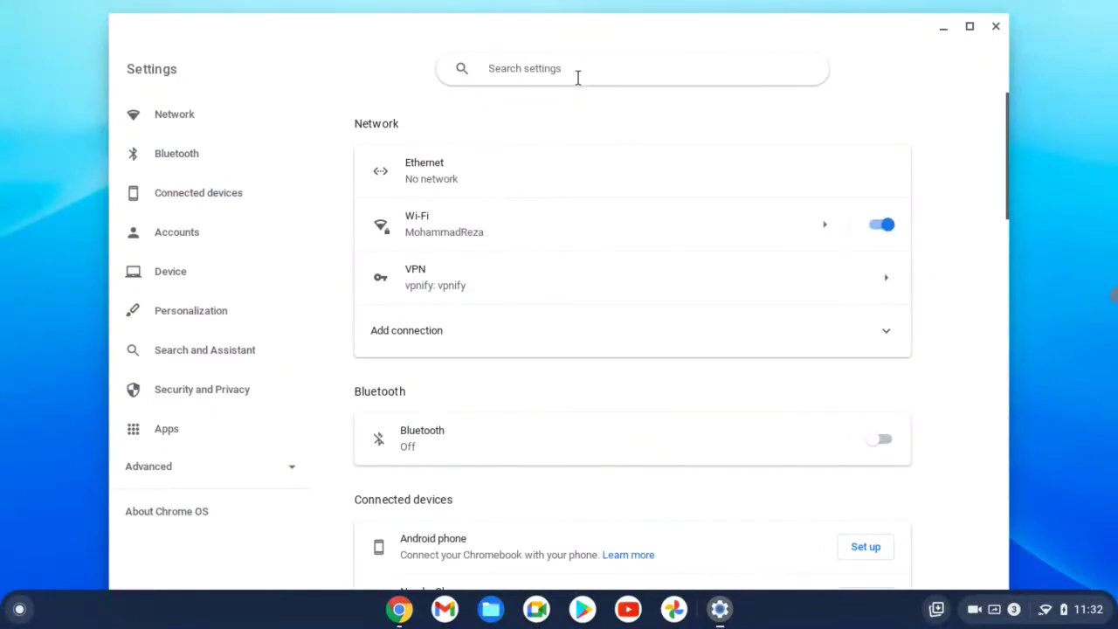
text(inux)
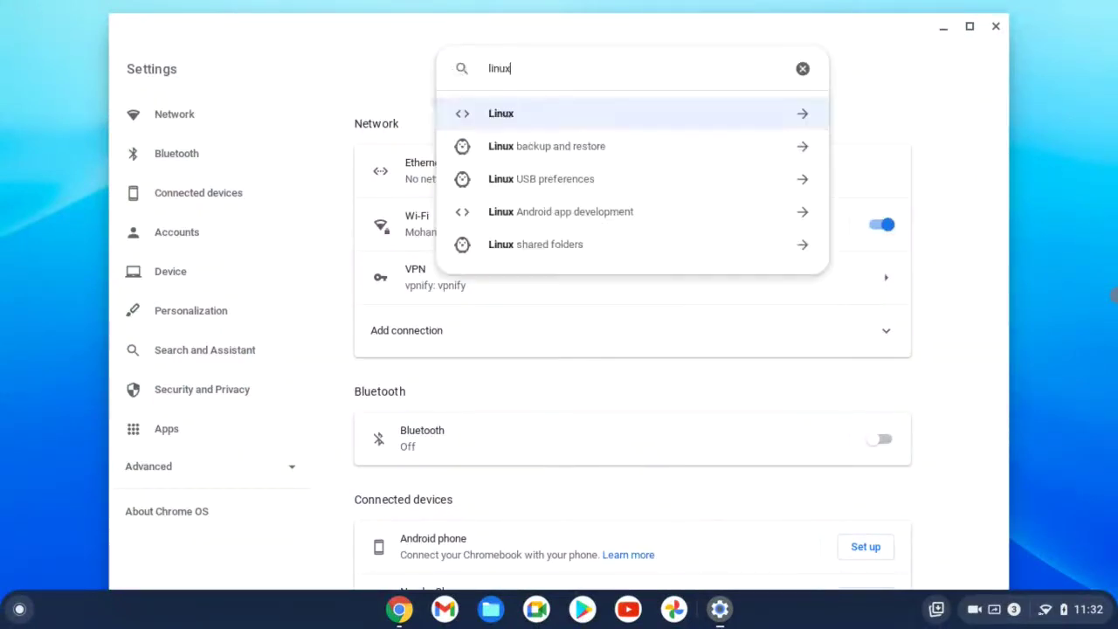
click(524, 114)
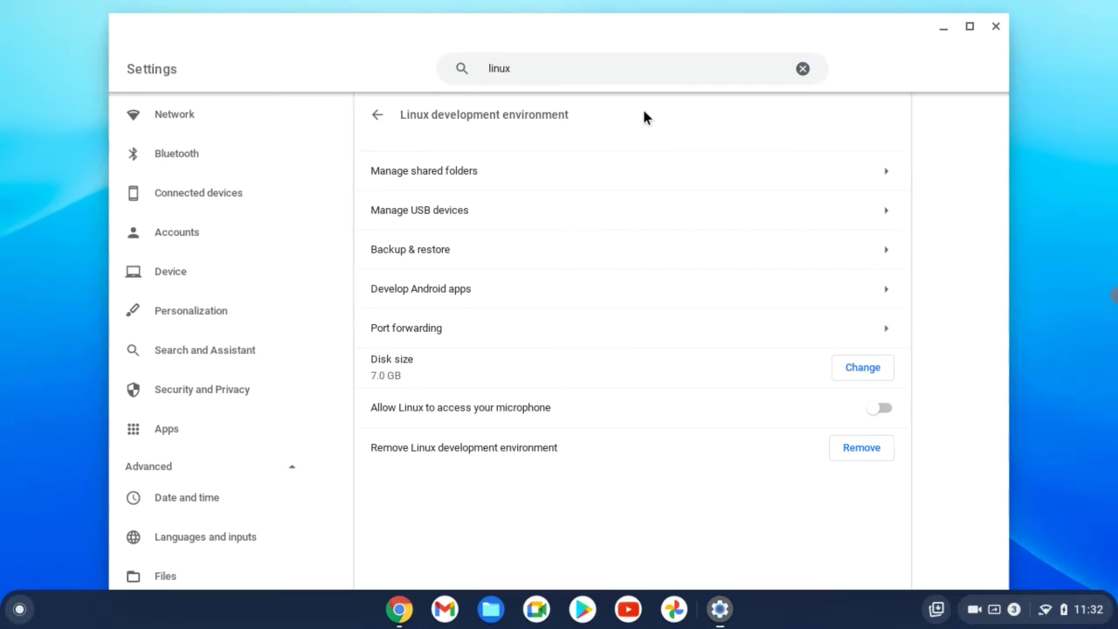
click(996, 26)
click(20, 609)
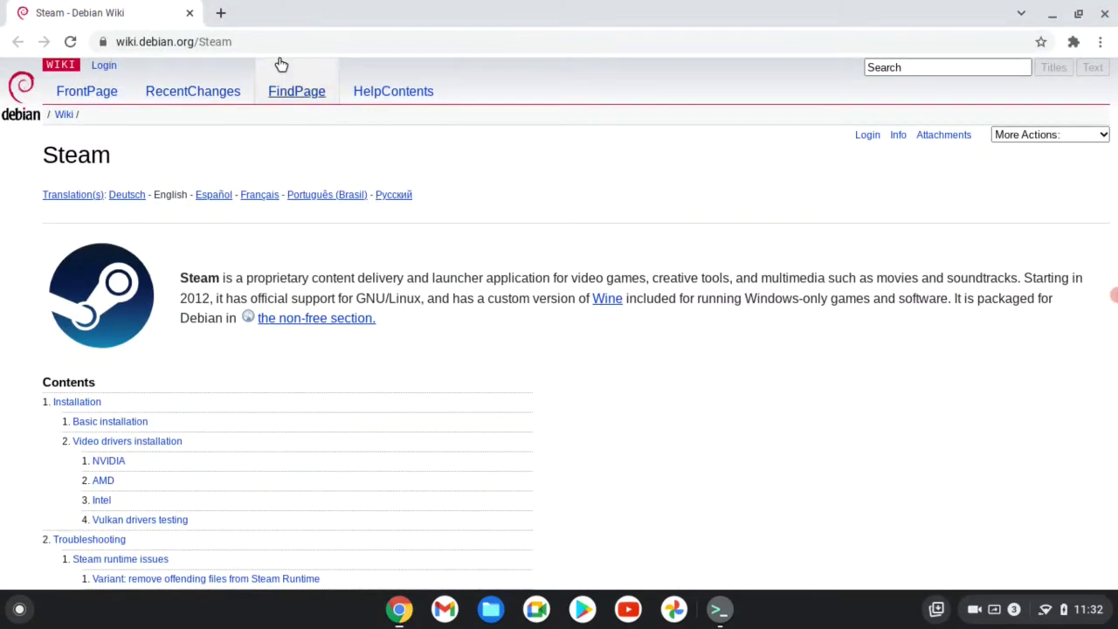
scroll(414, 349, down, 5)
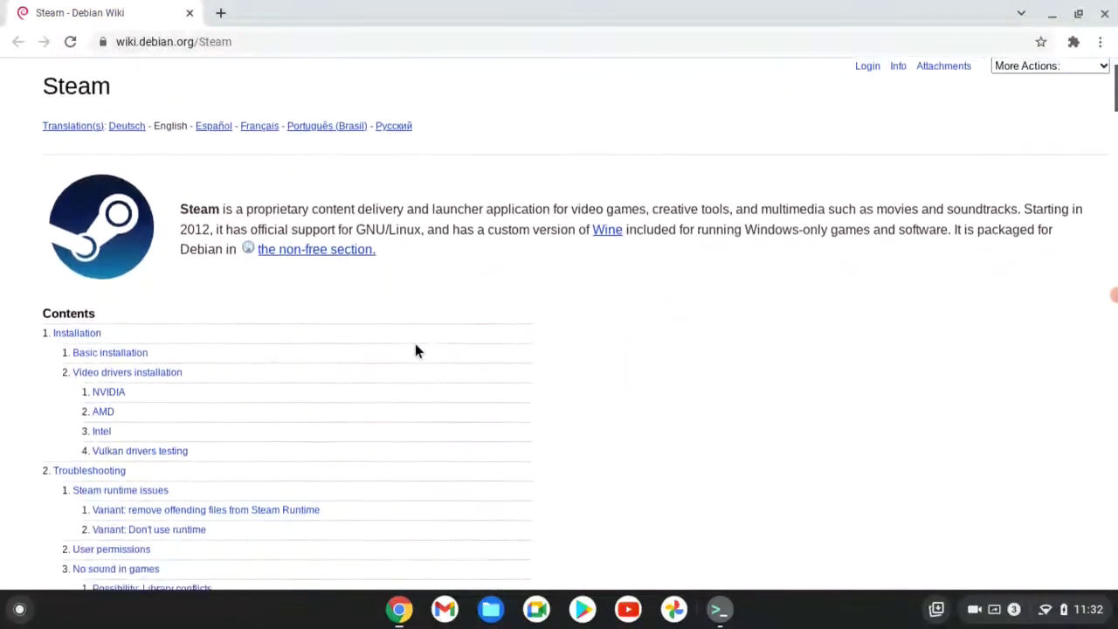
scroll(414, 387, down, 4)
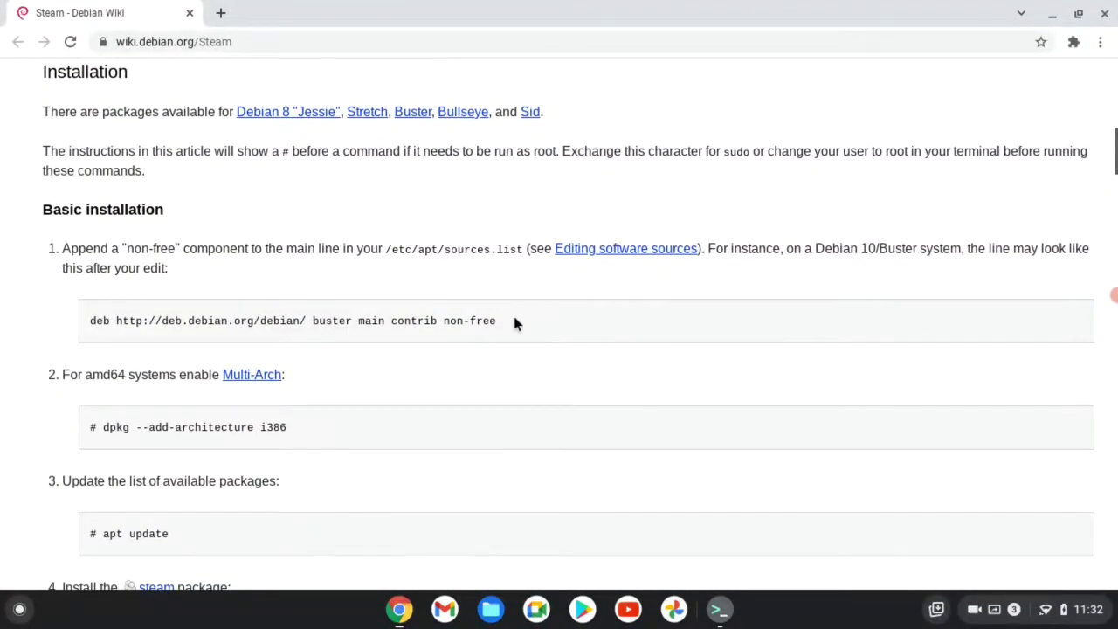
drag(513, 323, 86, 328)
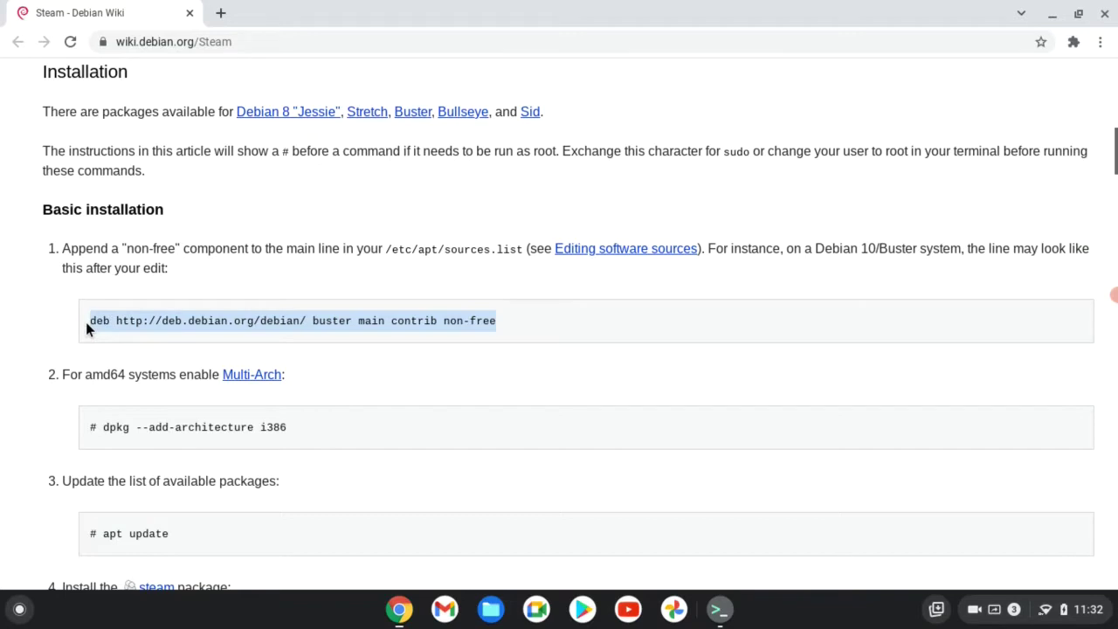
right_click(132, 323)
click(140, 337)
Step: Switch to the Terminal and try to open /etc/apt/sources.list.d/deb10.list in nano with sudo
click(720, 608)
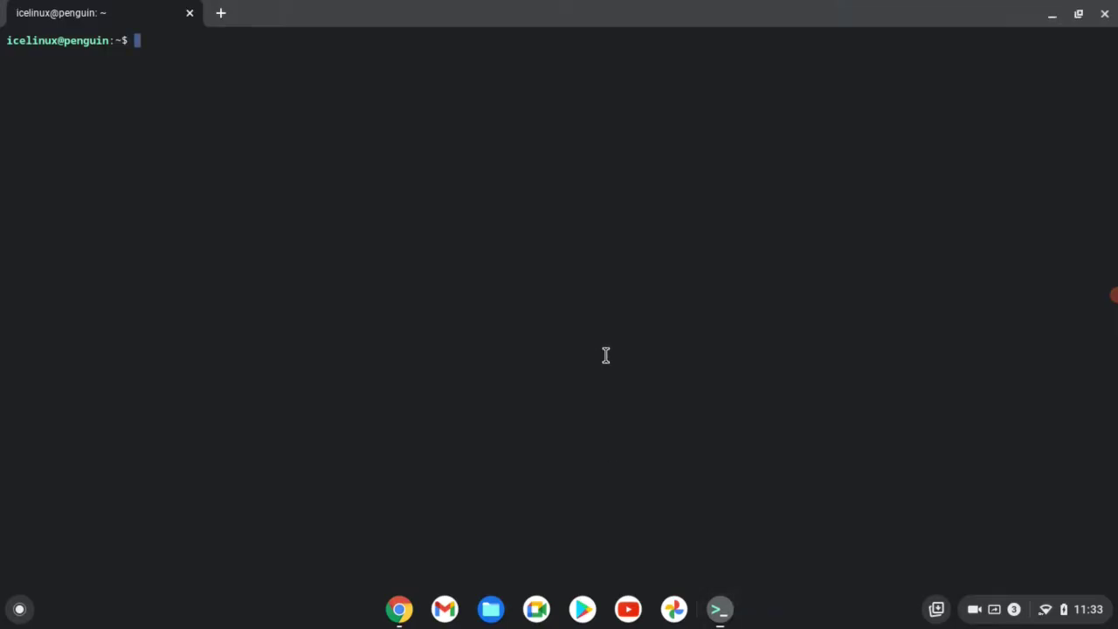
text(sudo nano /etc/)
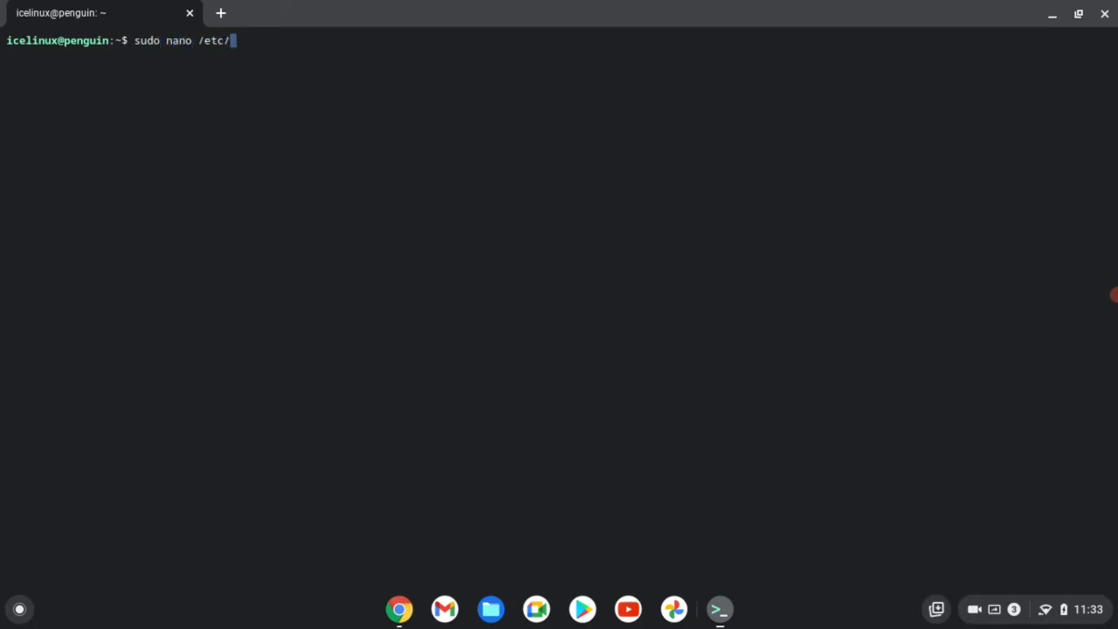
text(apt/s)
key(Tab)
text(.d/)
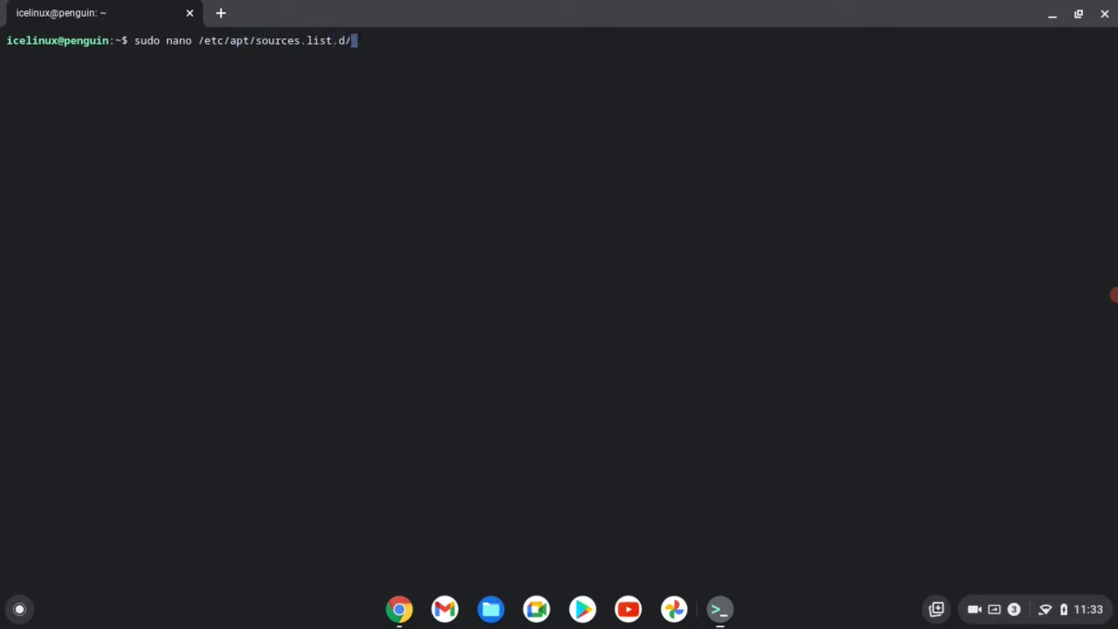
text(deb10.list)
key(Return)
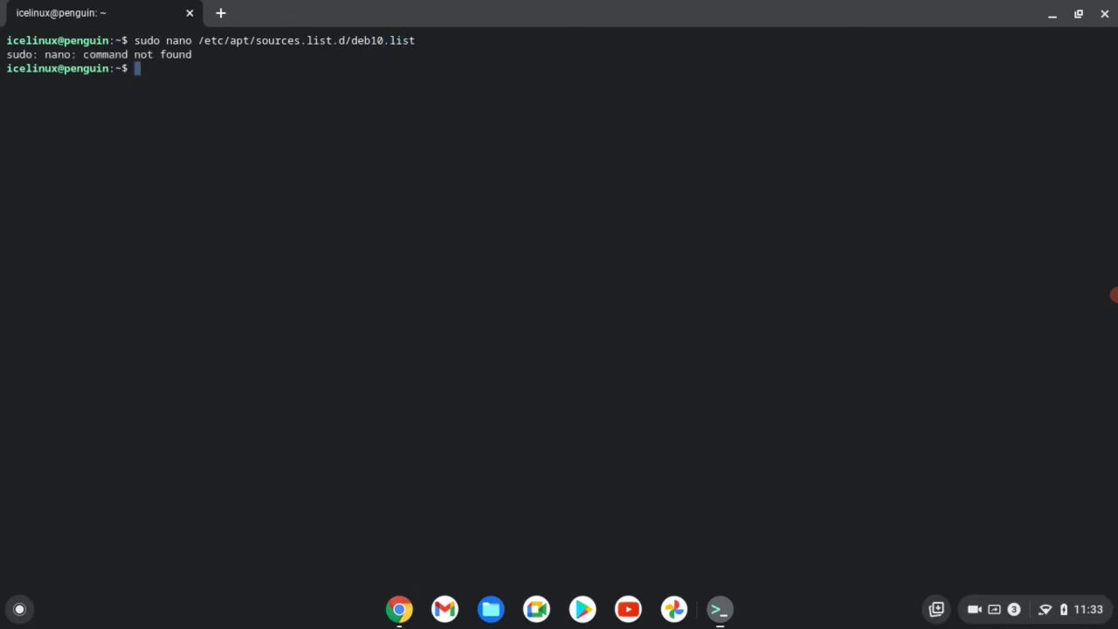
Step: Install the nano editor with sudo apt-get install nano
text(sud)
key(BackSpace)
key(BackSpace)
text(udo apt-get ins)
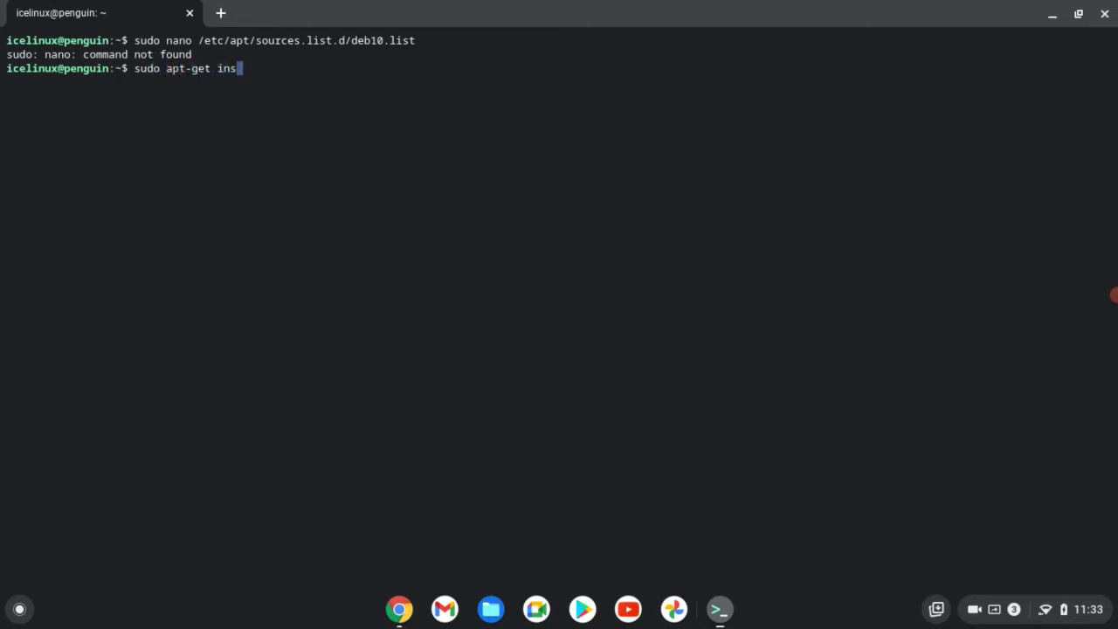
text(tall nano)
key(Return)
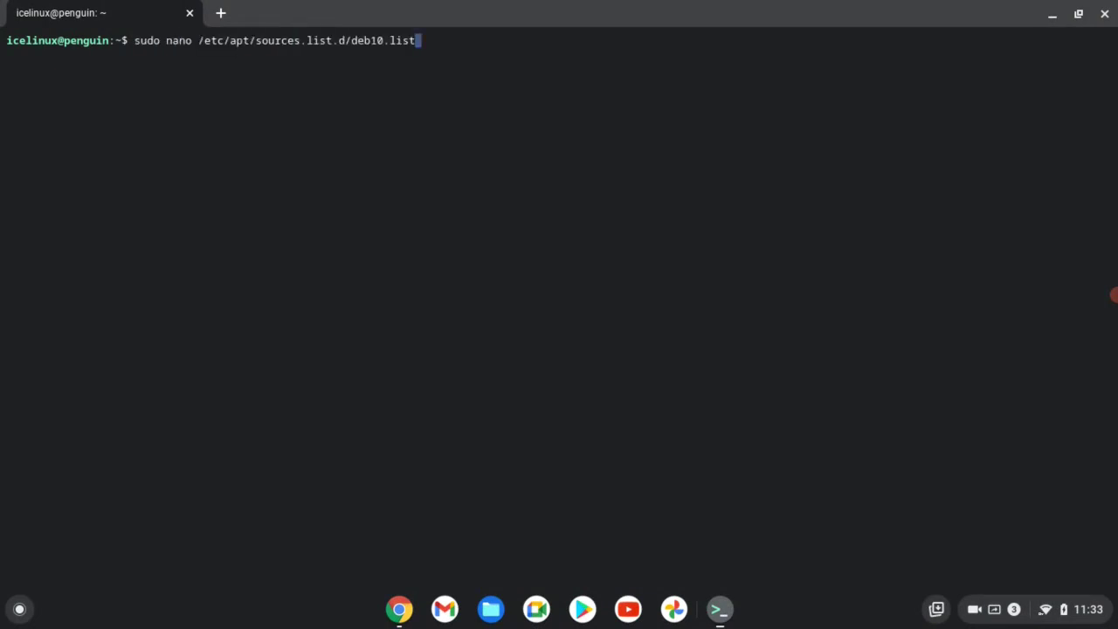
Step: Create /etc/apt/sources.list.d/deb10.list in nano with the copied buster main contrib non-free line, saving the file and exiting
key(Return)
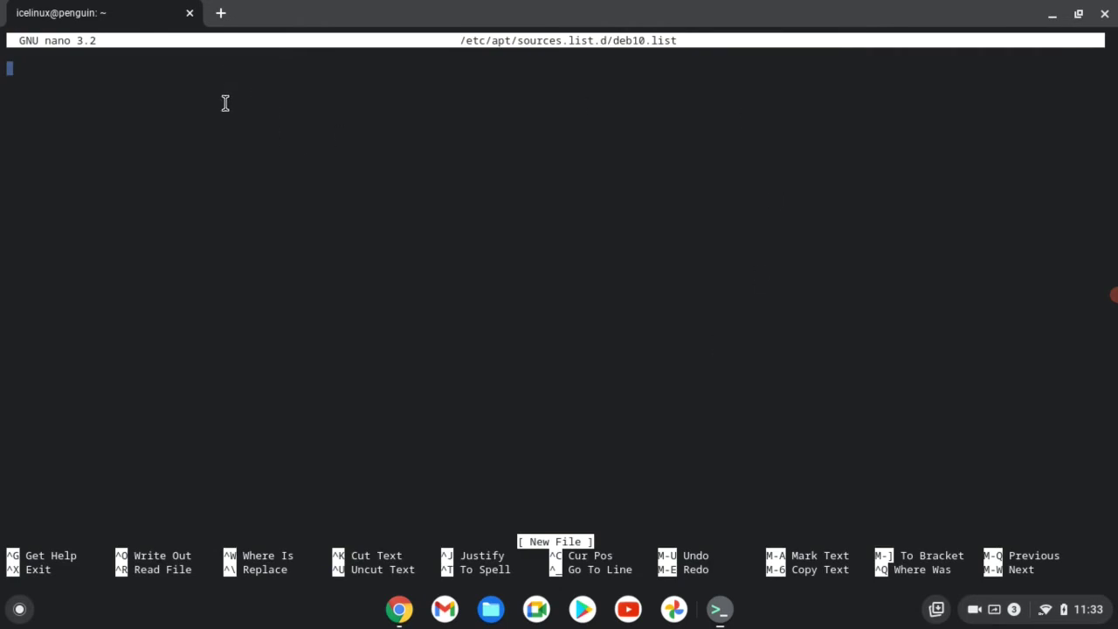
key(ctrl+shift+v)
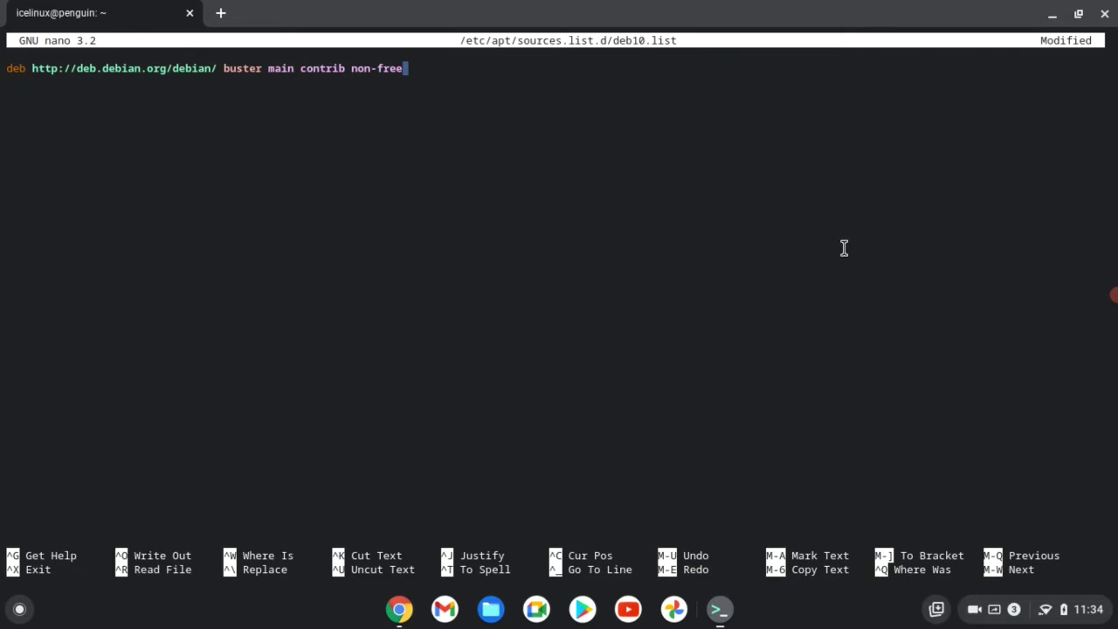
key(ctrl+o)
key(Return)
key(ctrl+x)
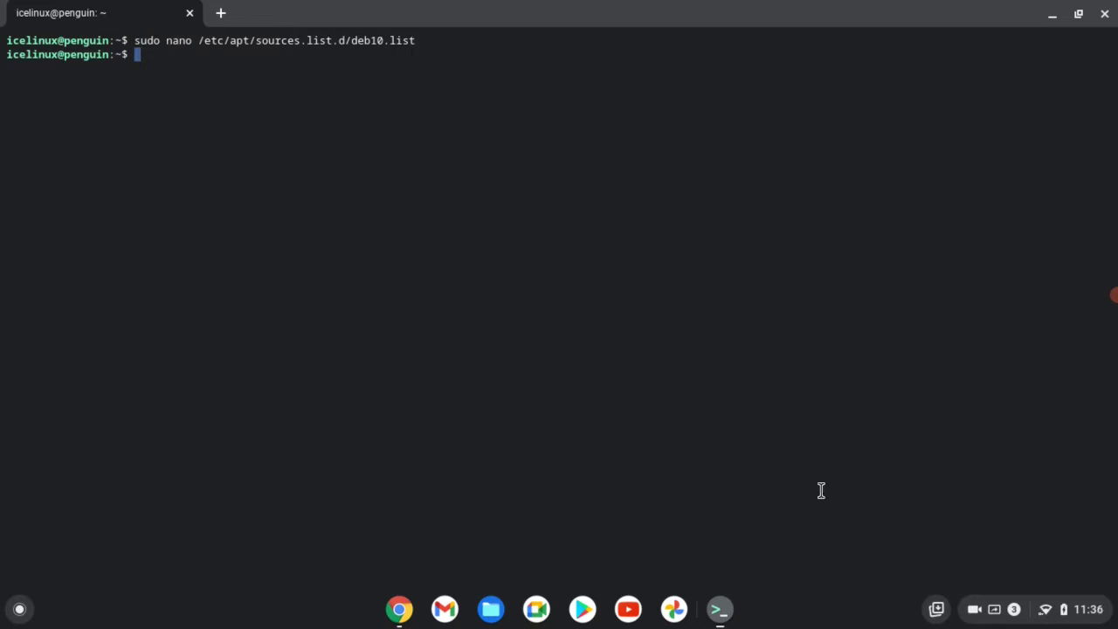
Step: Comment out both deb lines in /etc/apt/sources.list with # using sudo nano, saving the file and exiting
text(sudo nano /etc/)
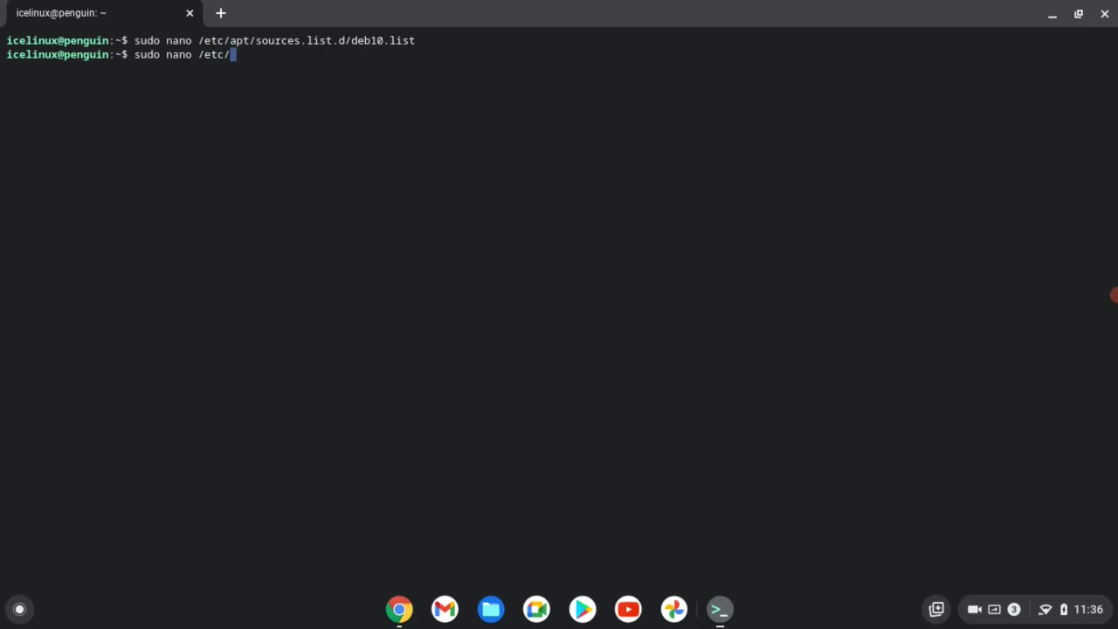
text(apt/so)
key(Tab)
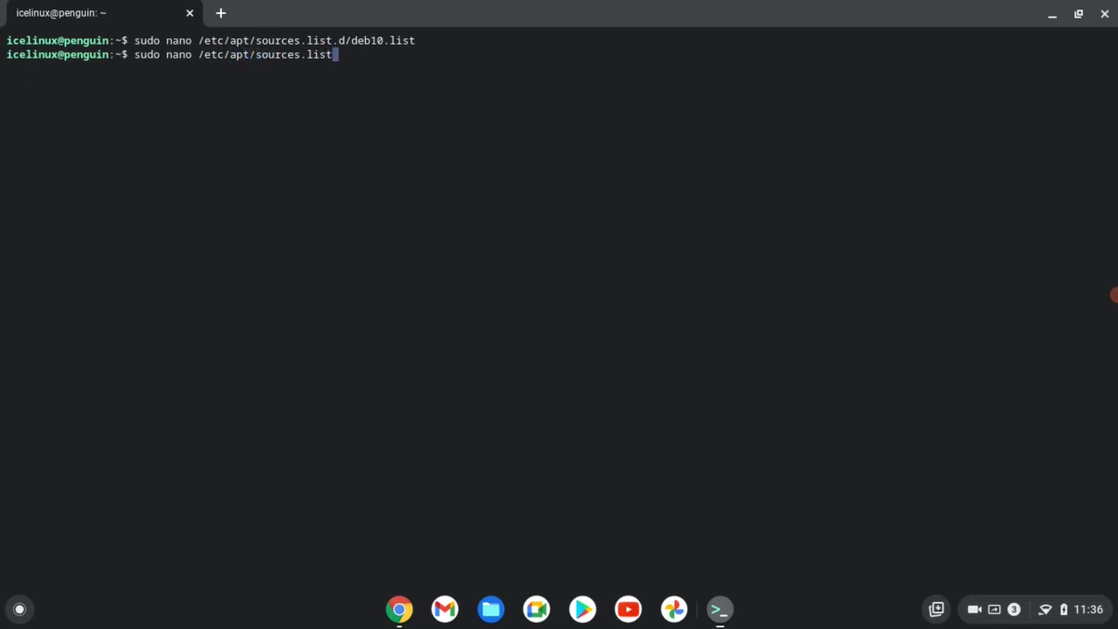
key(Return)
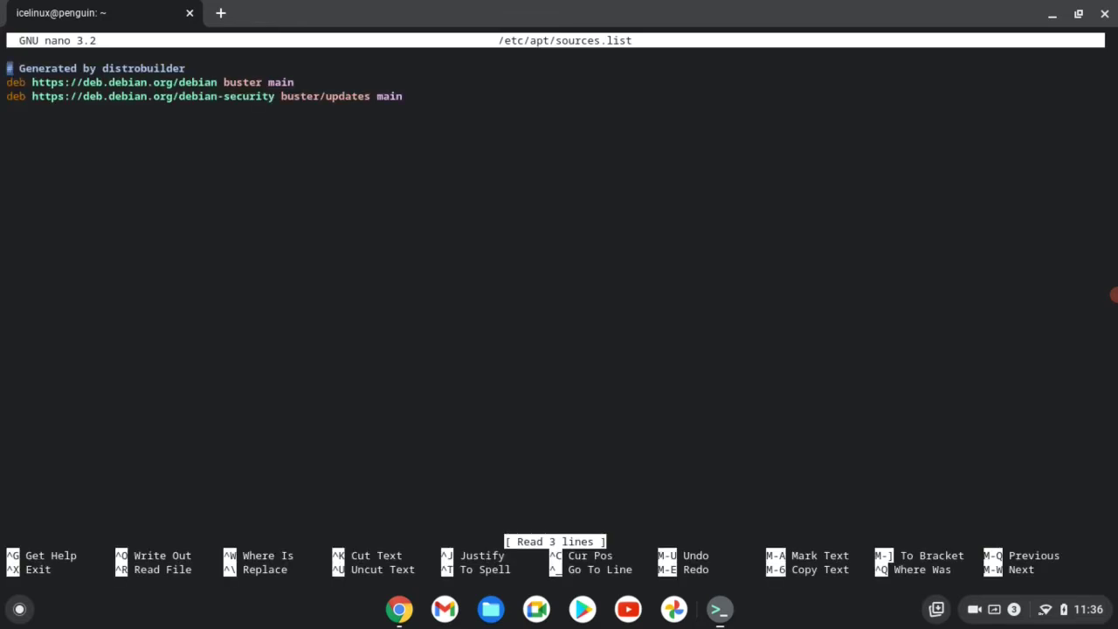
key(Down)
text(#)
key(Down)
key(Left)
text(#)
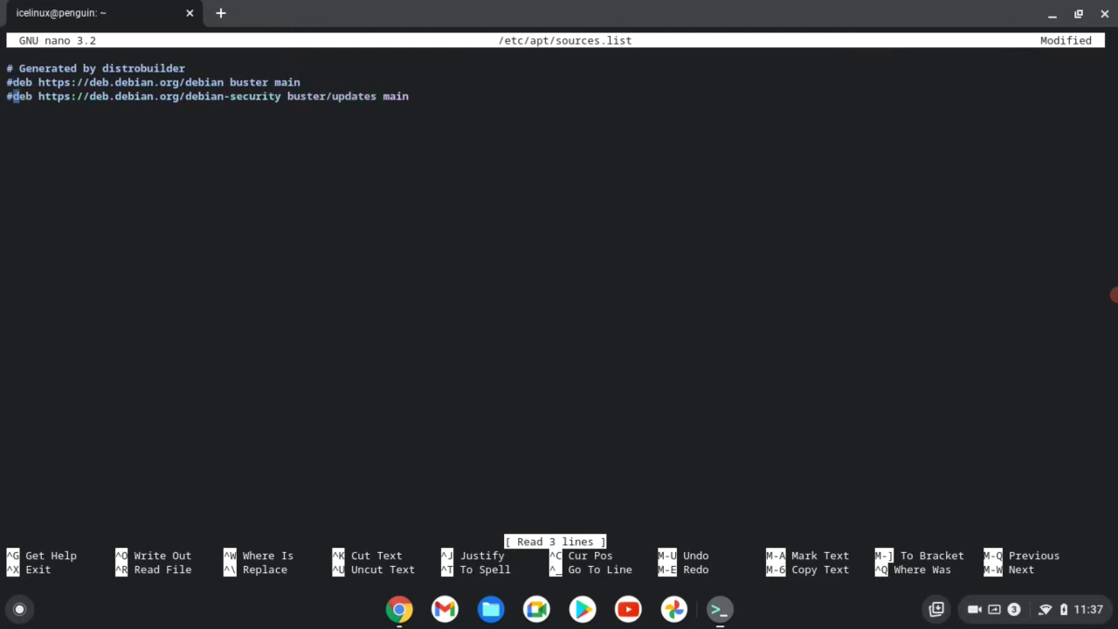
key(ctrl+o)
key(Return)
key(ctrl+x)
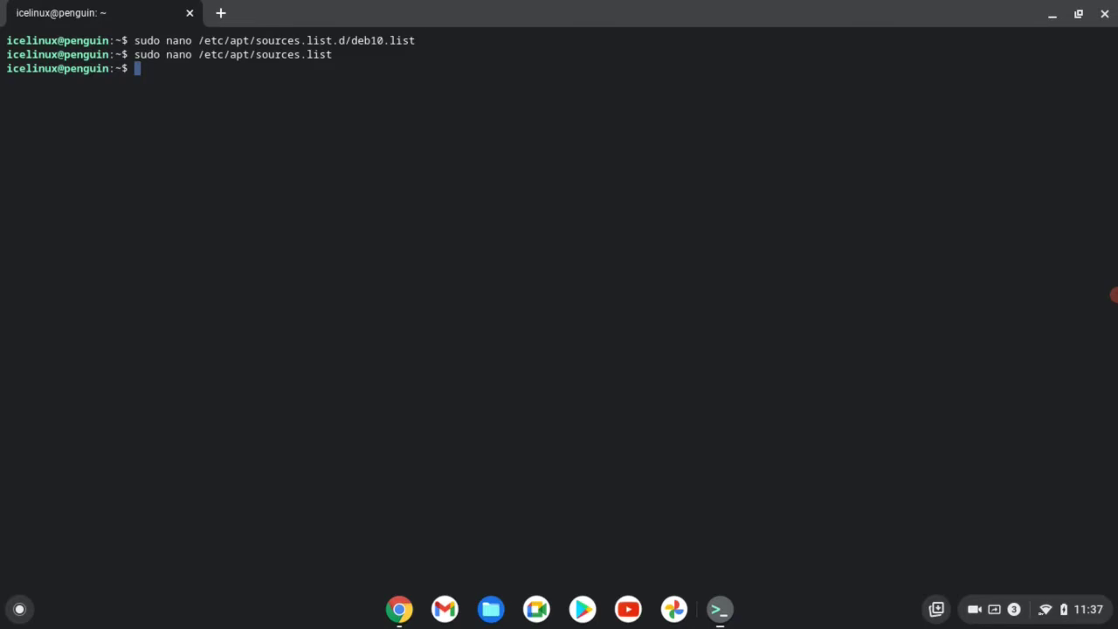
Step: Copy "dpkg --add-architecture i386" from the Debian wiki's Steam page in Chrome and run it with sudo in the Terminal
click(718, 611)
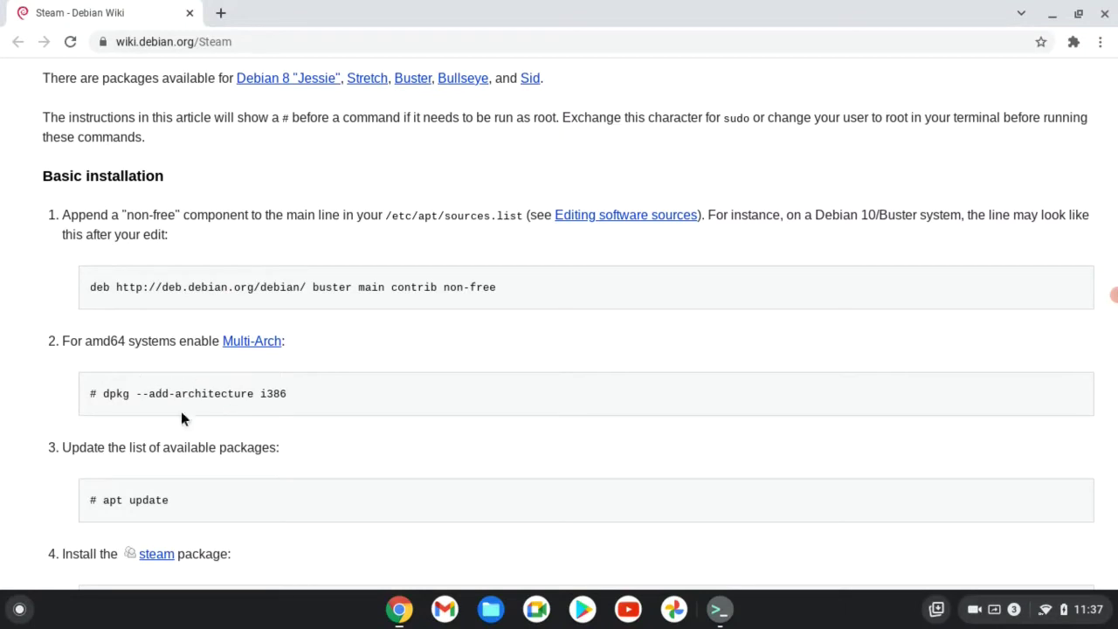
drag(288, 395, 103, 394)
right_click(133, 393)
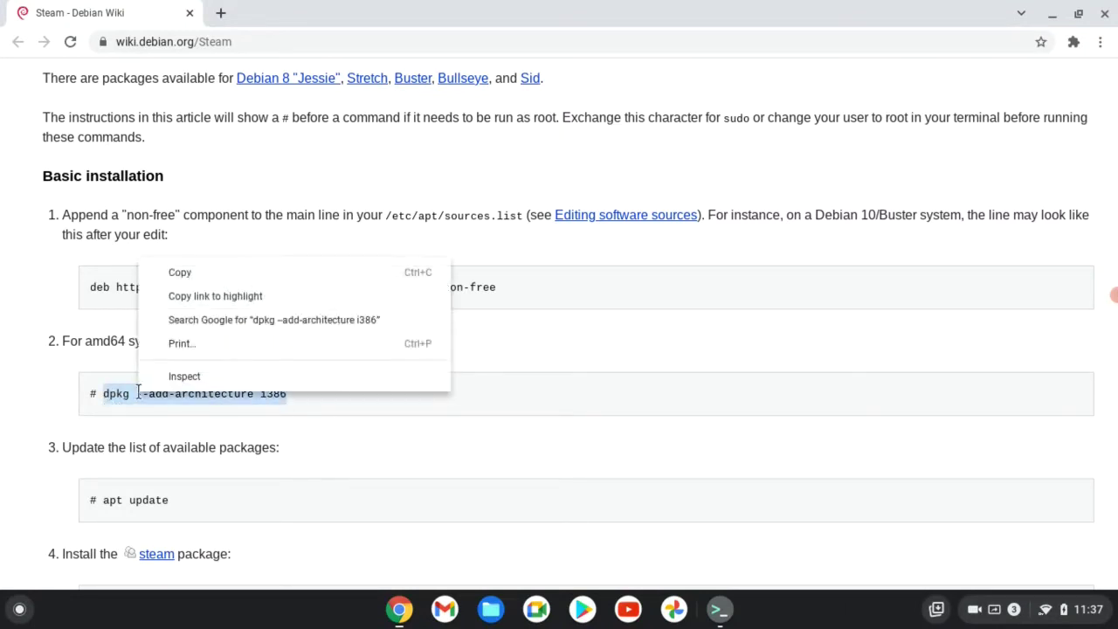
click(218, 271)
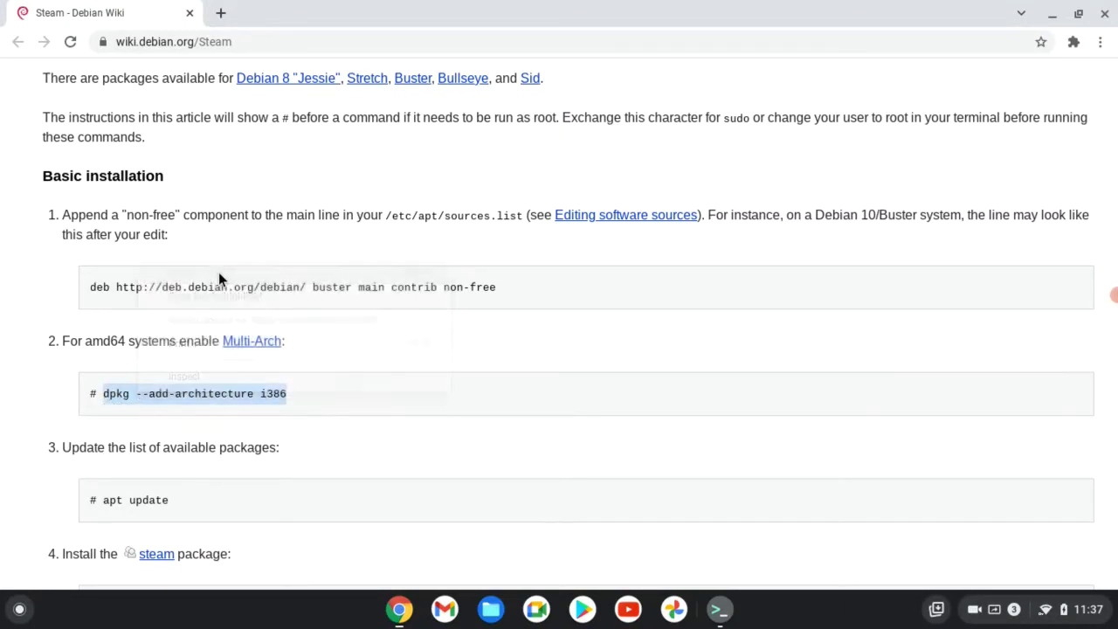
click(719, 609)
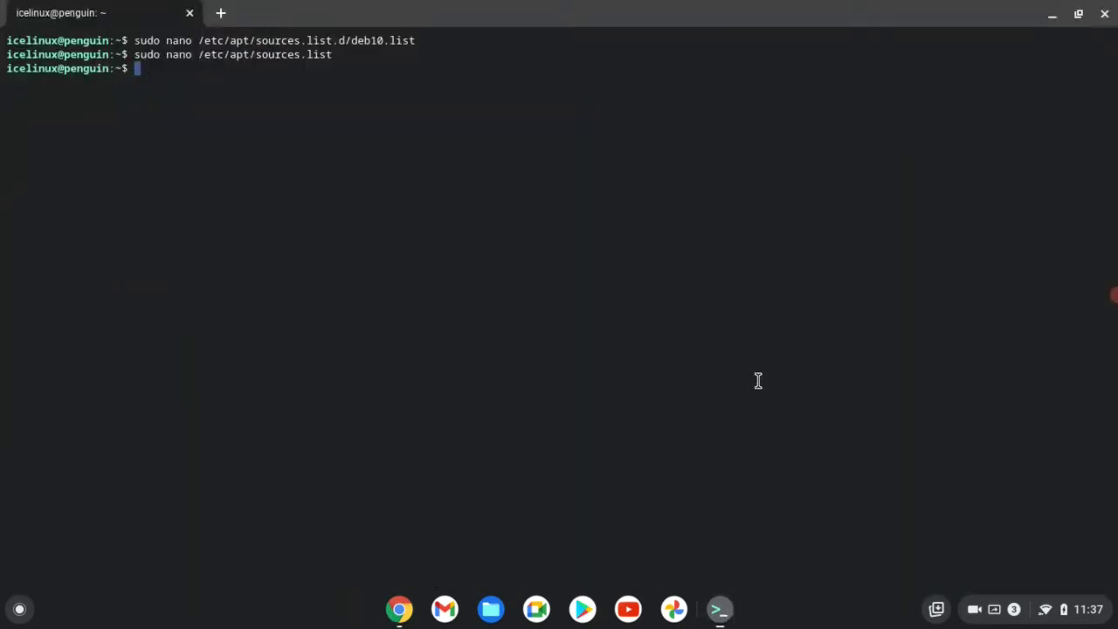
text(sudo dpkg --add-architecture i386)
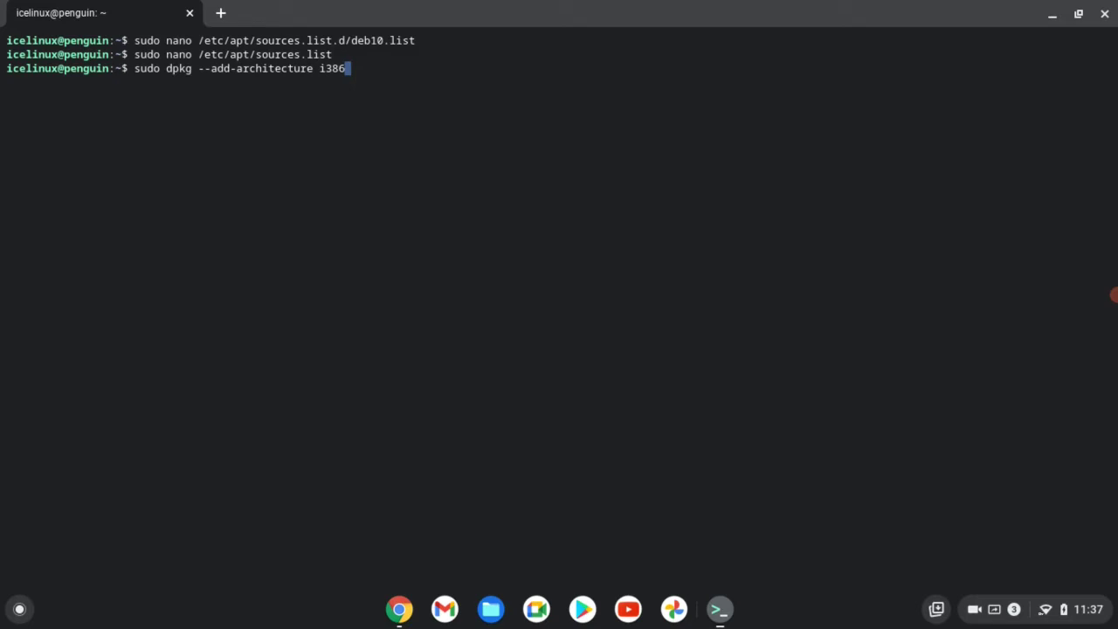
key(Return)
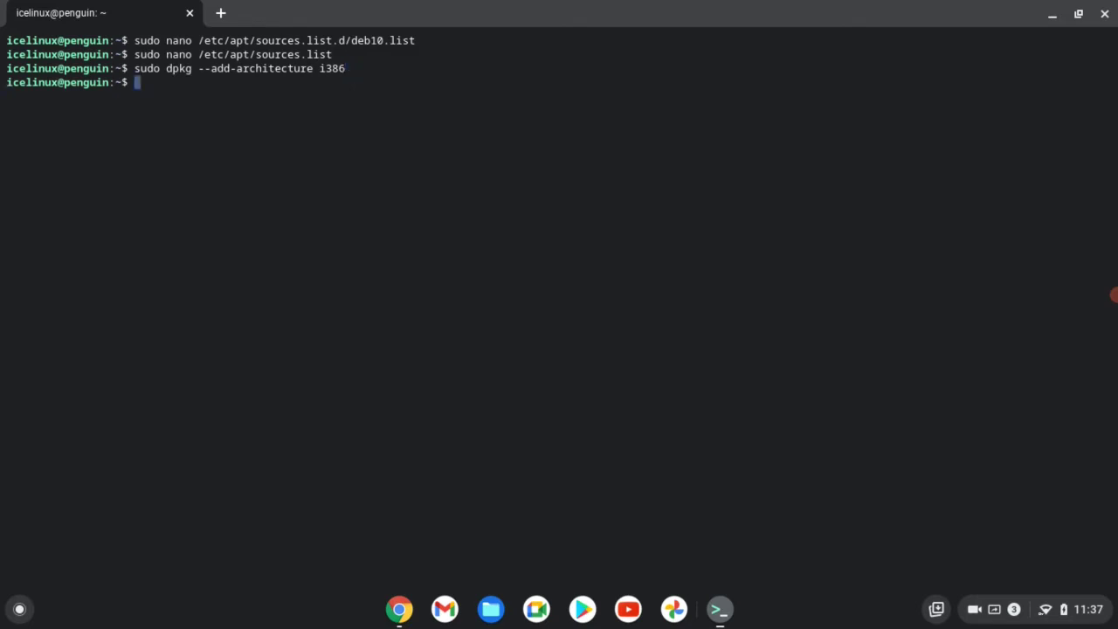
Step: Check the wiki's package list instruction in Chrome and run sudo apt-get update in the Terminal
click(401, 611)
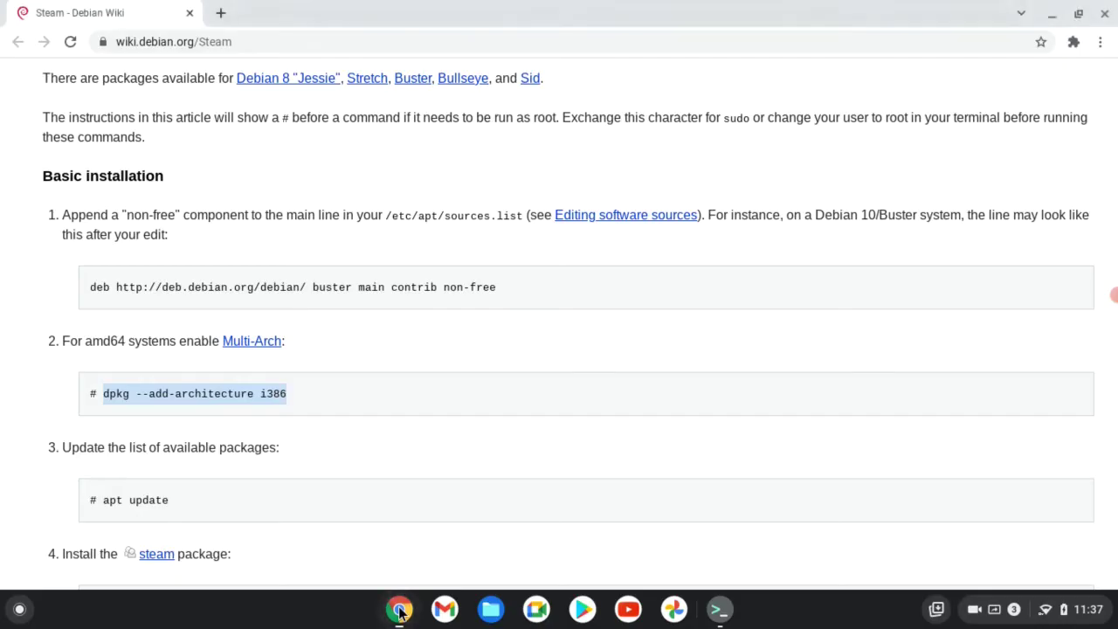
click(720, 609)
text(sudo apt-get update)
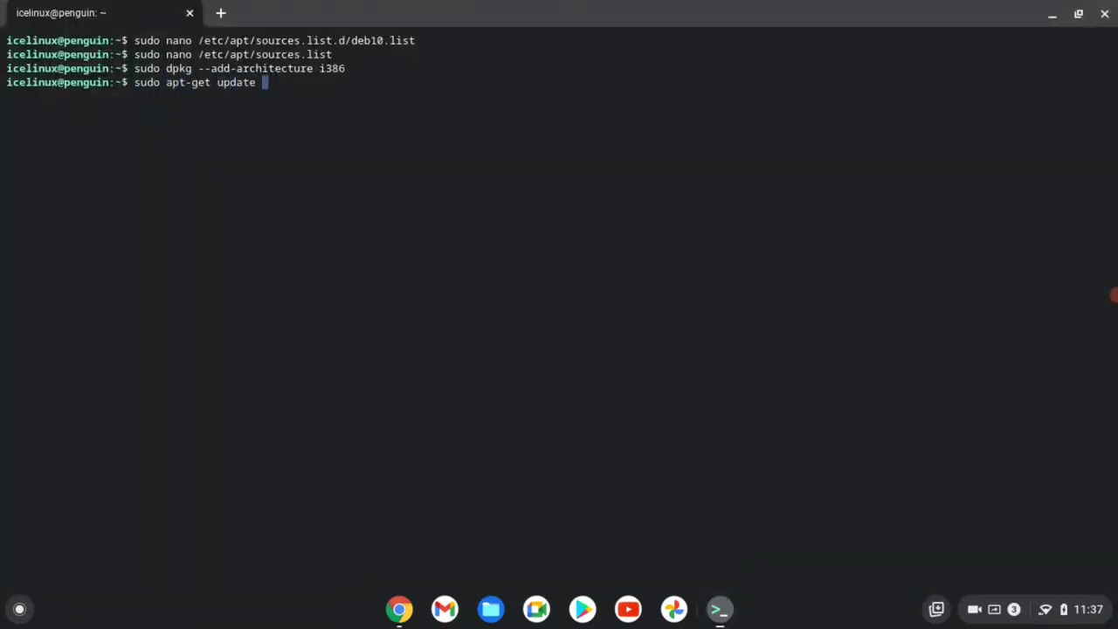
key(Return)
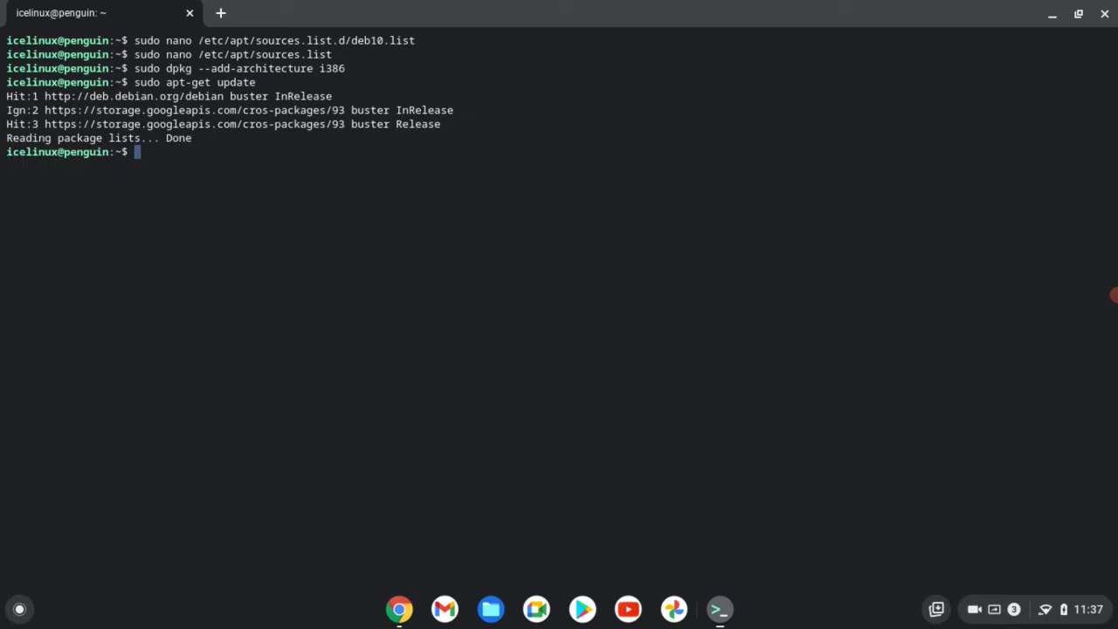
Step: Check the wiki's Steam package instruction in Chrome, run sudo apt-get install steam in the Terminal, and approve the installation
click(398, 612)
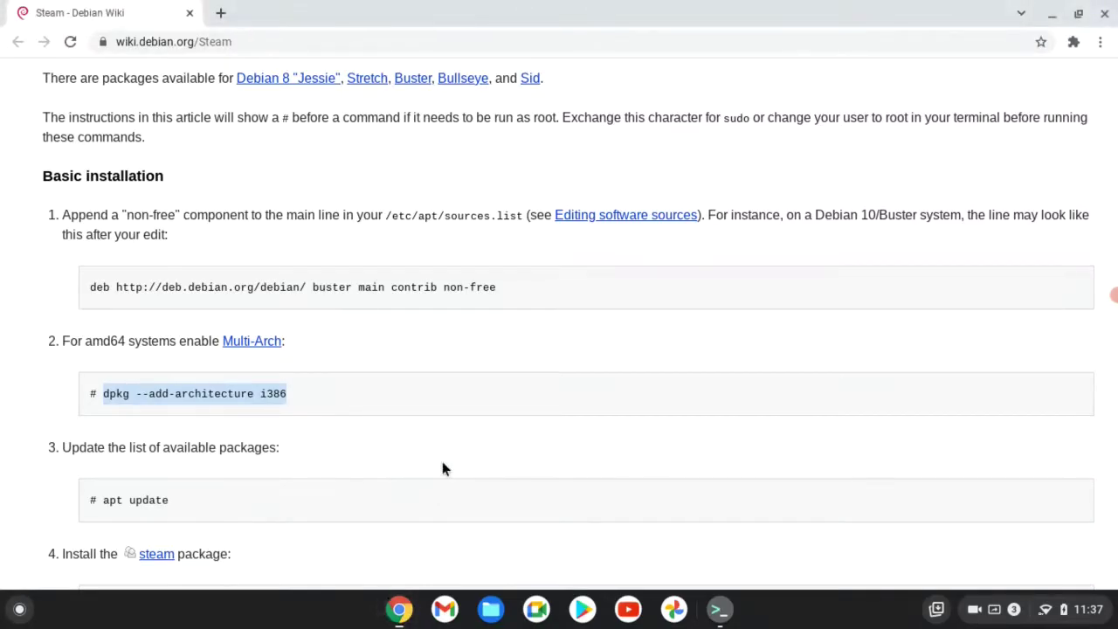
scroll(442, 461, down, 4)
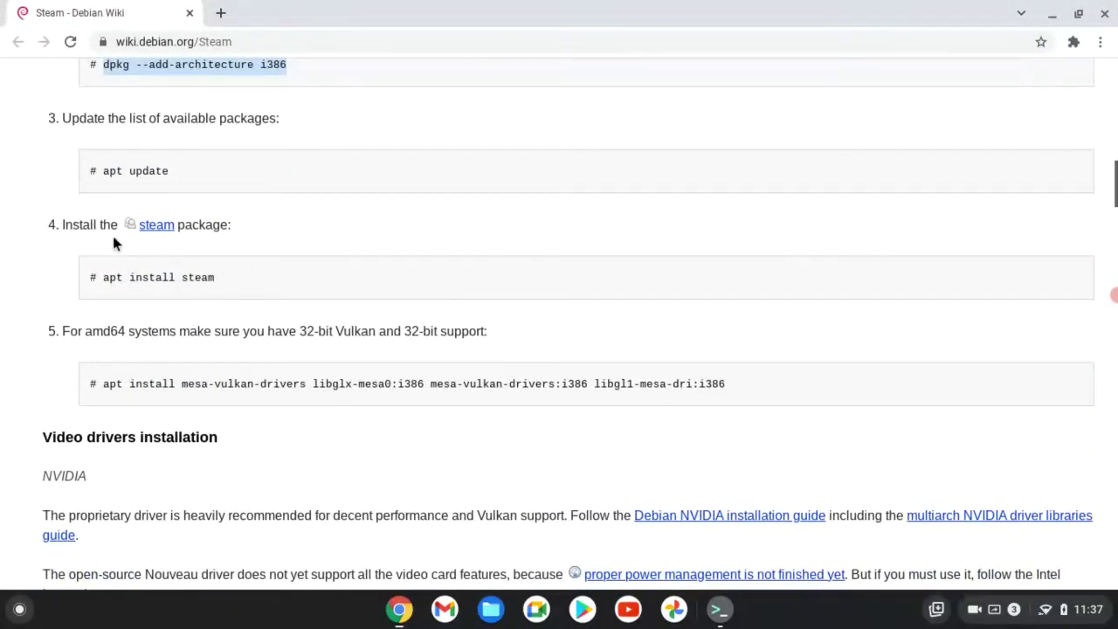
click(720, 609)
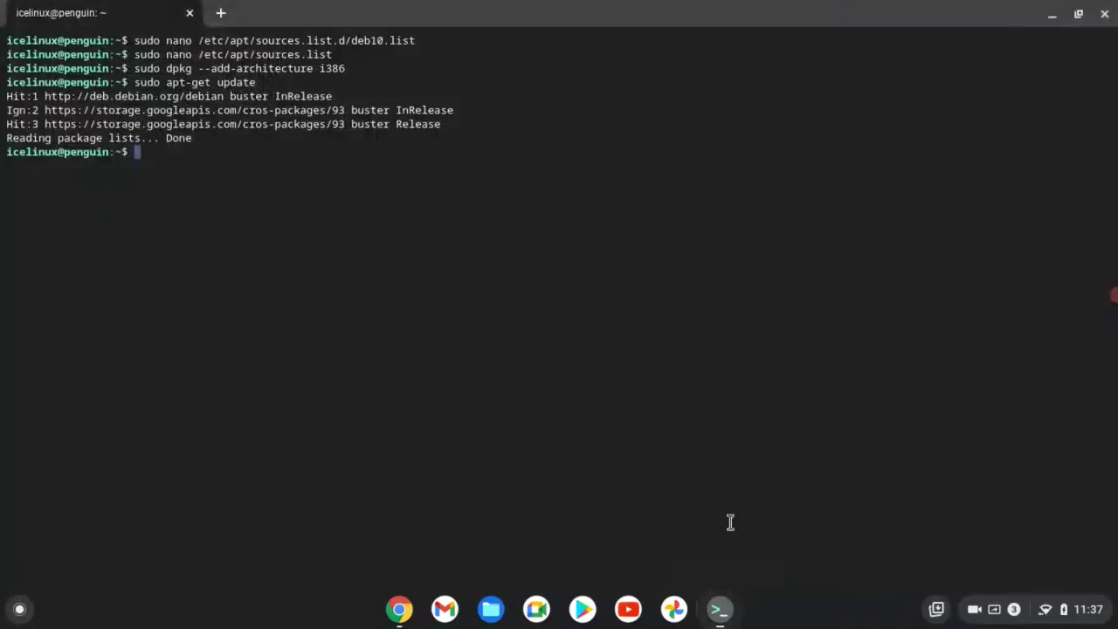
text(sudo)
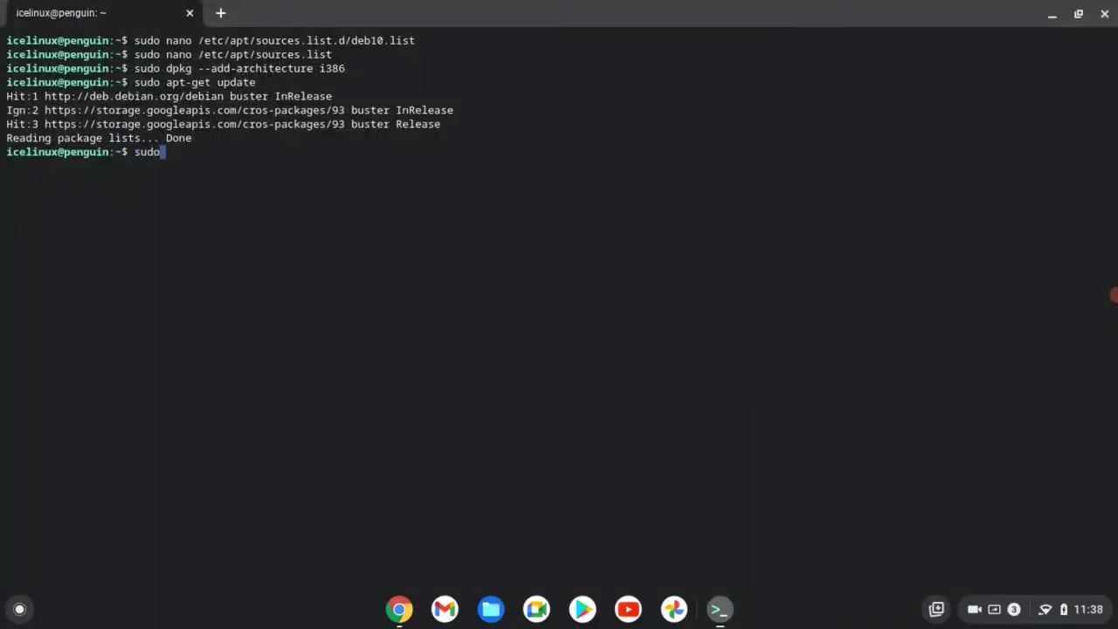
text( apt-get install stea)
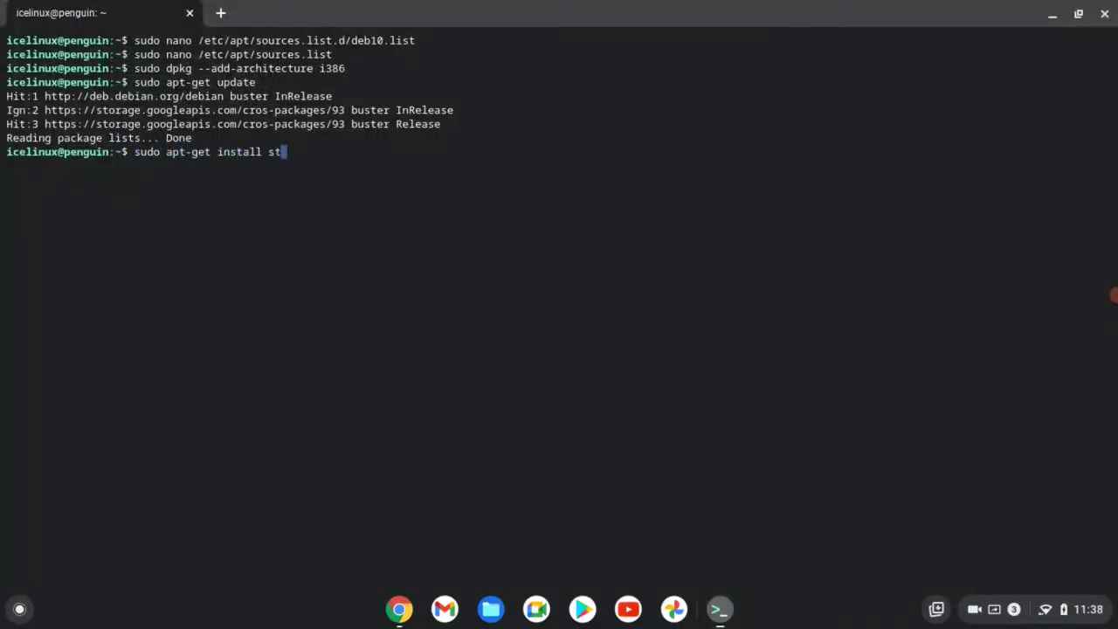
key(Tab)
key(Tab)
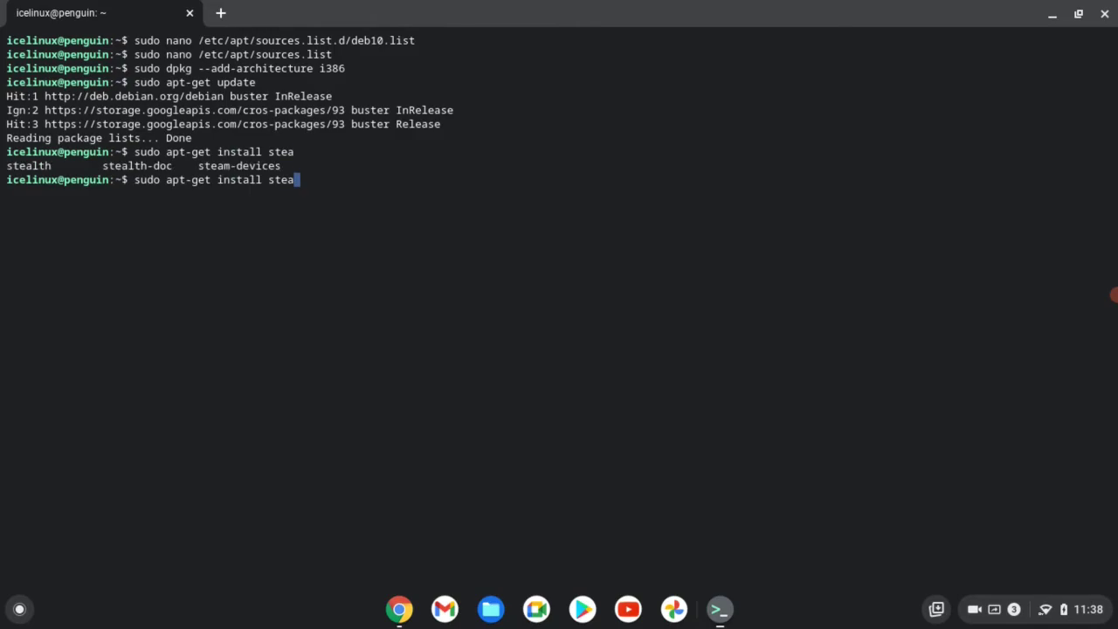
text(m)
key(Tab)
key(Return)
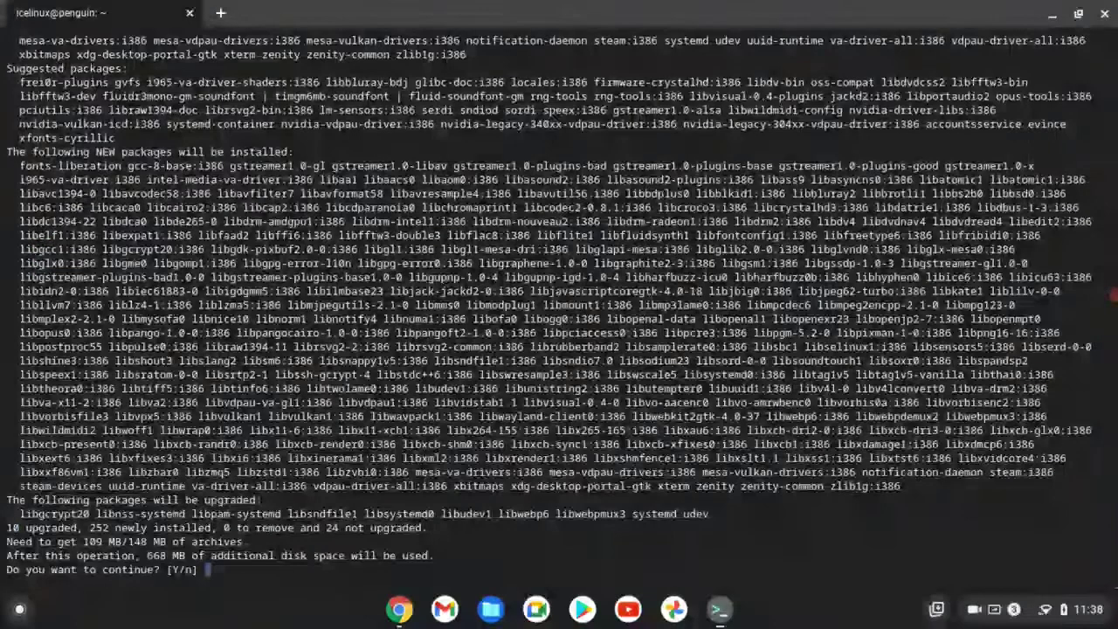
text(y)
key(Return)
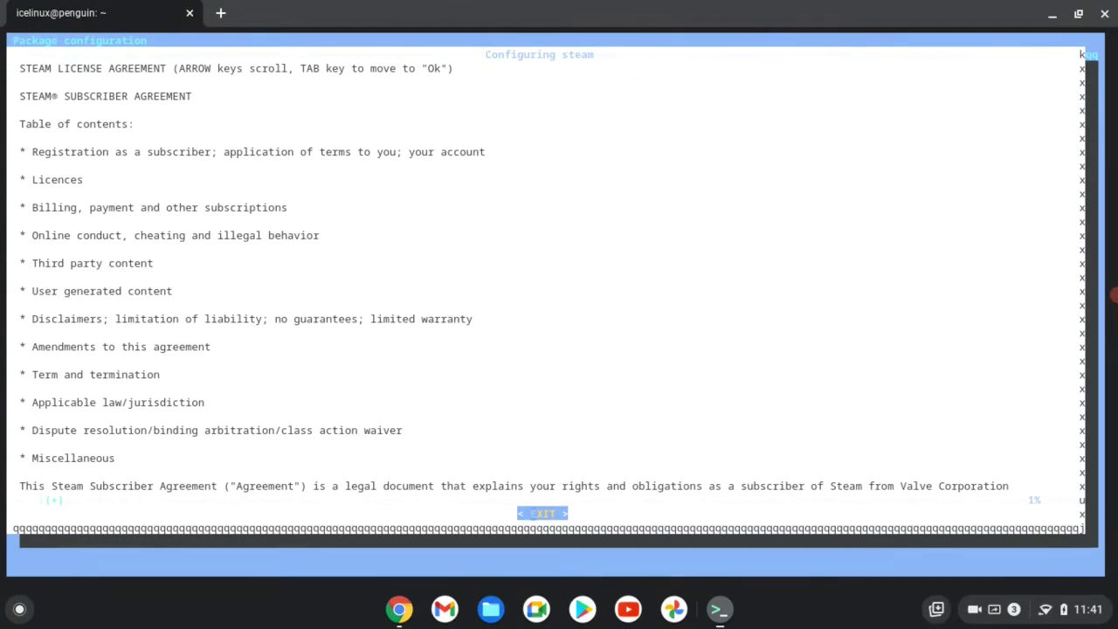
Step: Exit the Steam license text and agree to all terms of the Steam License Agreement
key(Return)
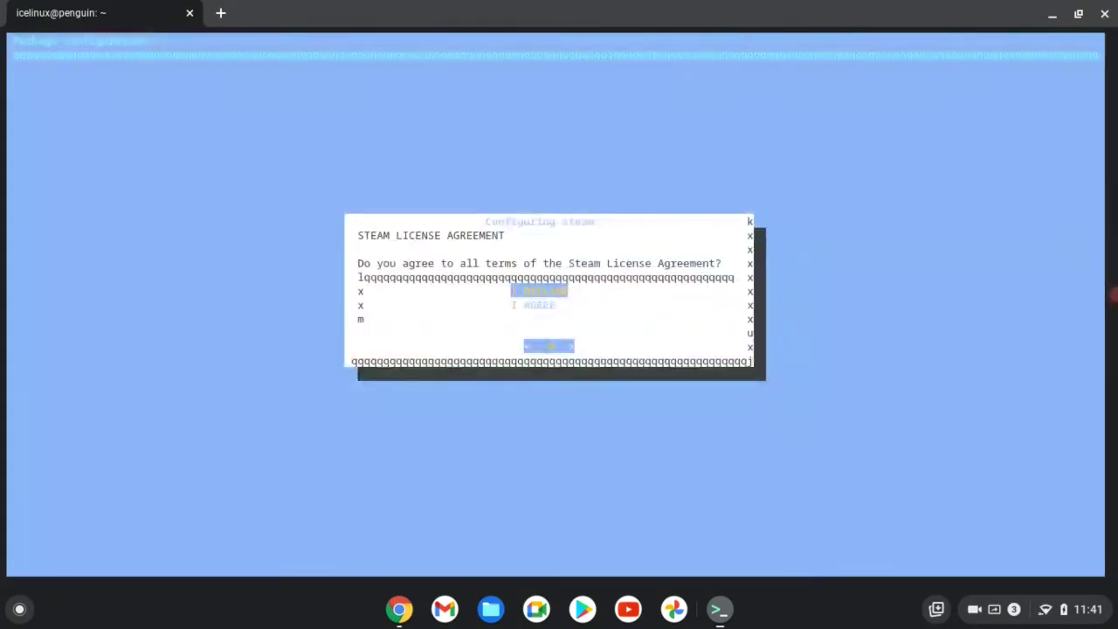
key(Down)
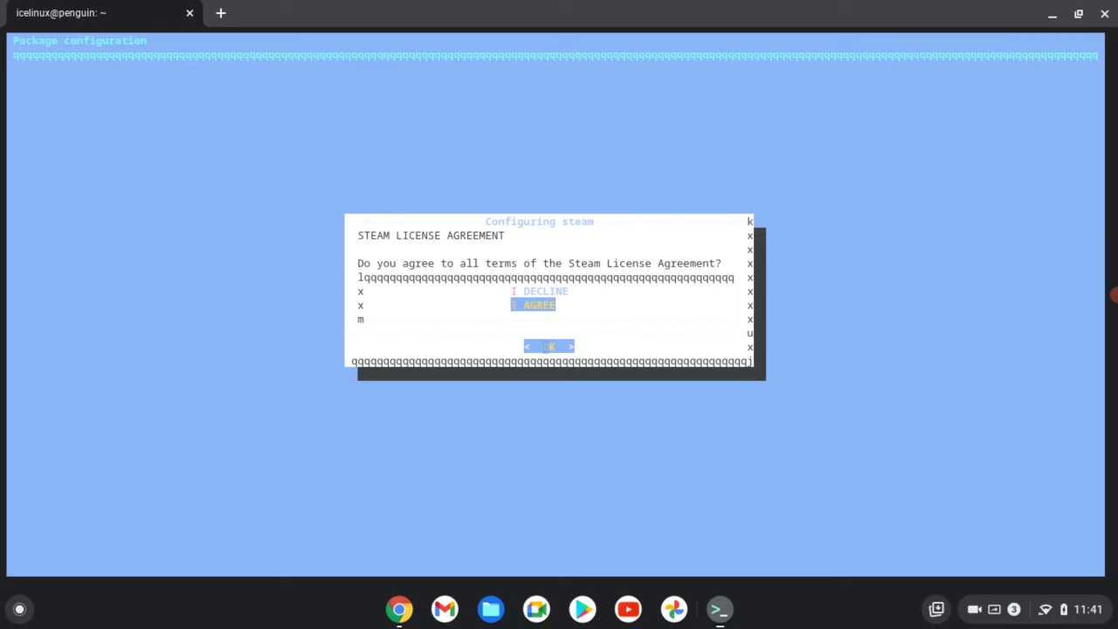
key(Return)
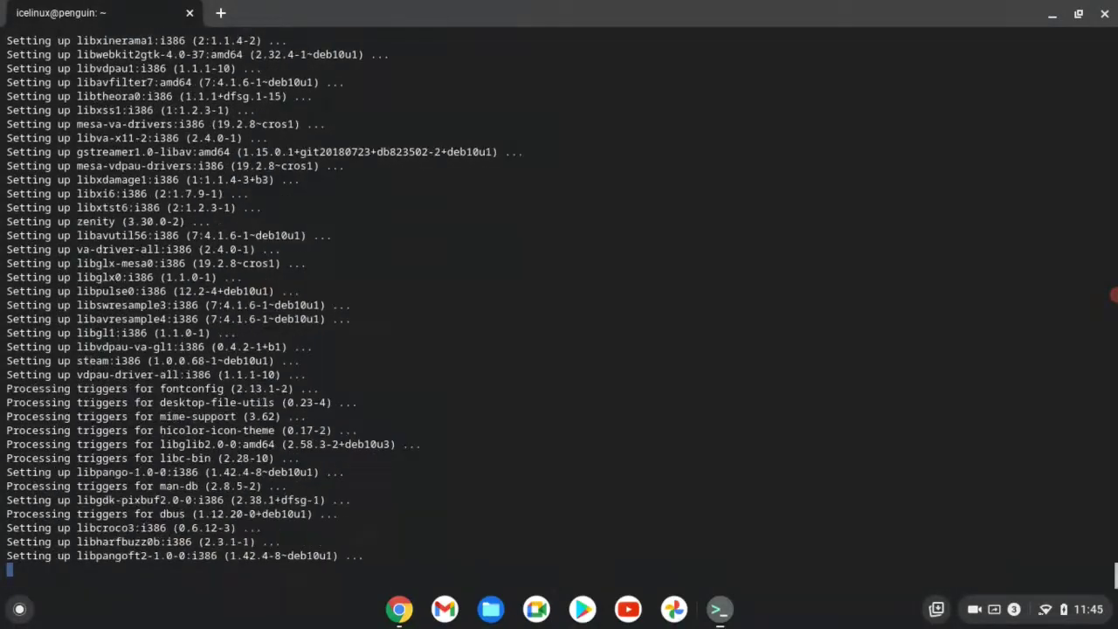
Step: Launch Steam from the Linux apps folder in the Chromebook's app launcher
click(21, 616)
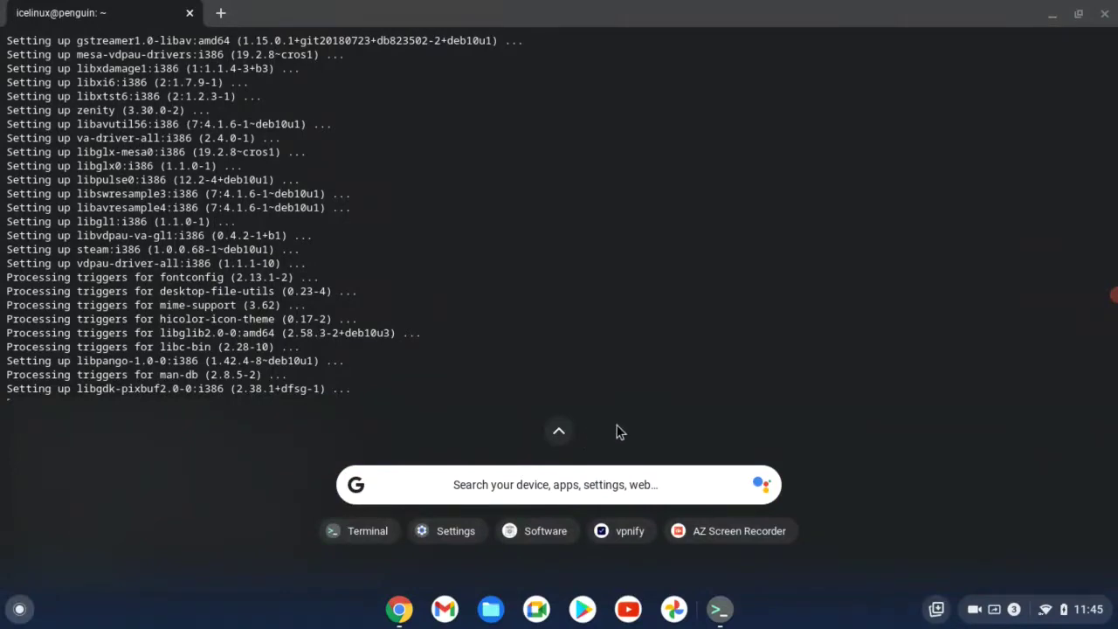
click(552, 437)
scroll(515, 459, down, 1)
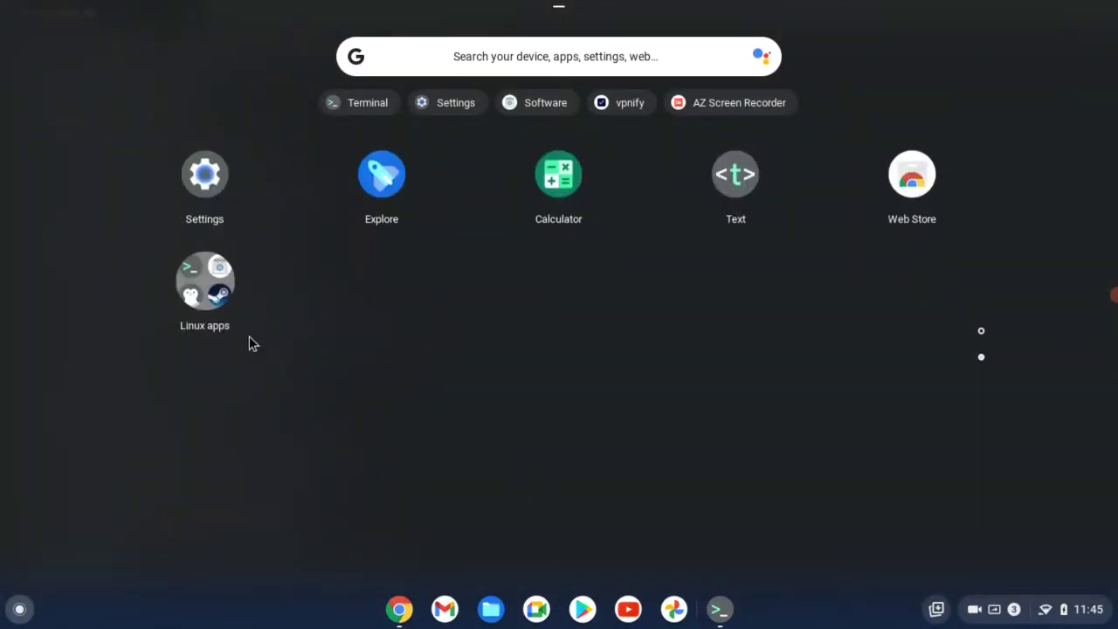
click(193, 293)
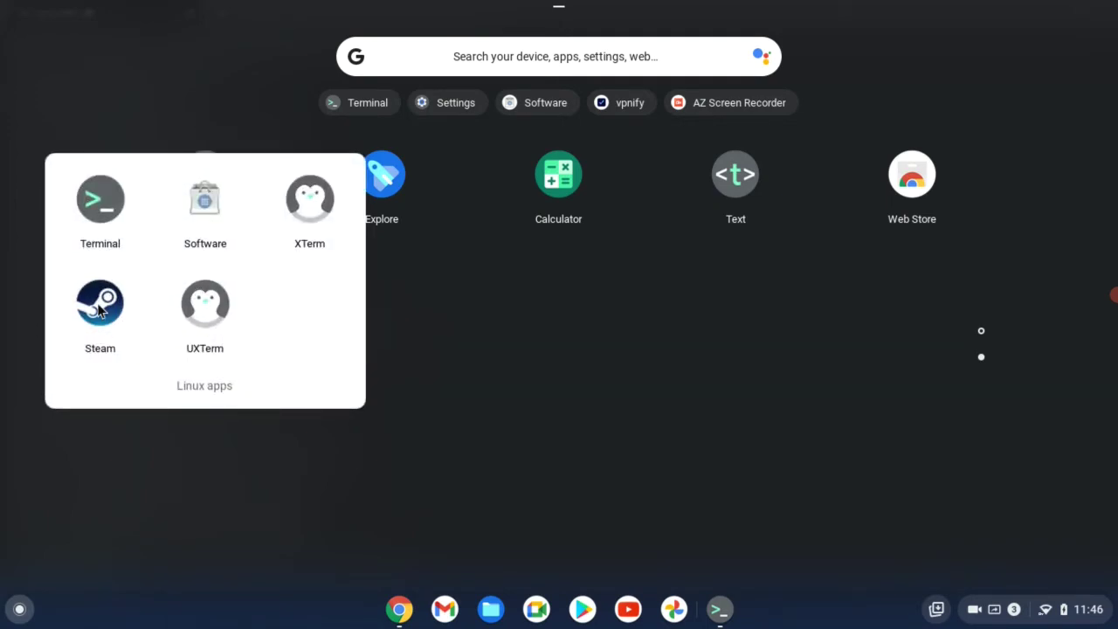
click(99, 308)
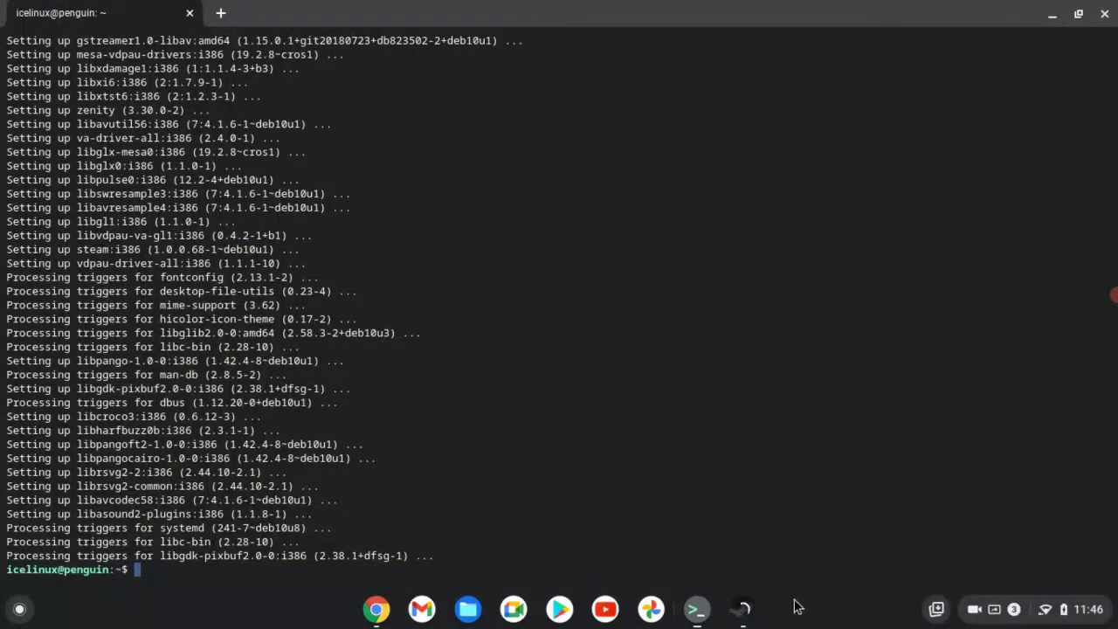
Step: Minimize the Terminal and Chrome windows and choose to log in to an existing account in Steam
click(1052, 15)
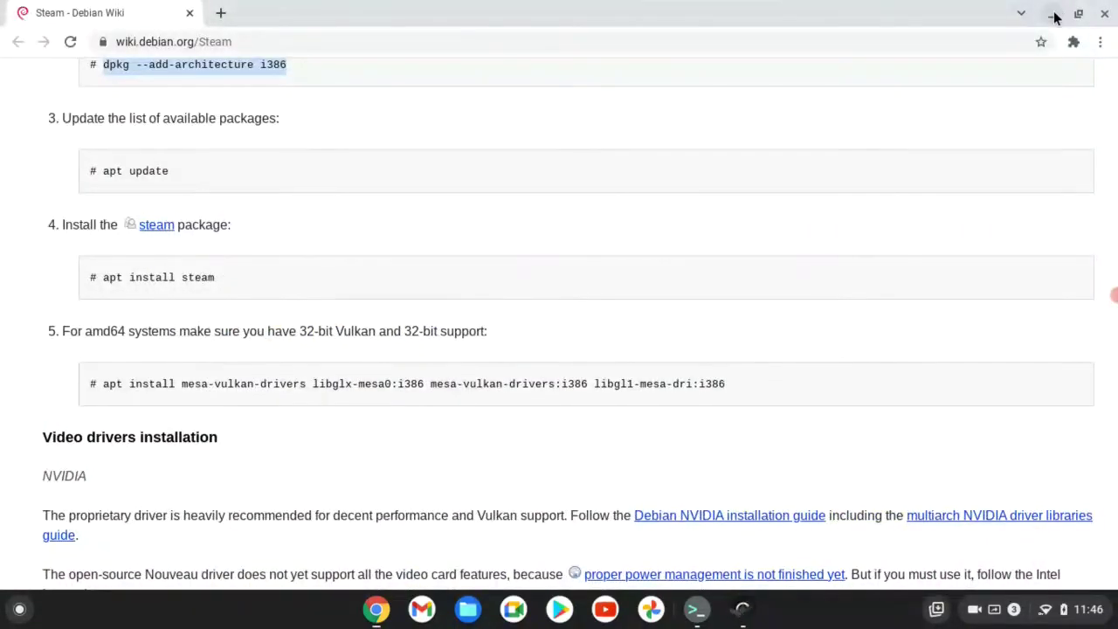
click(1052, 15)
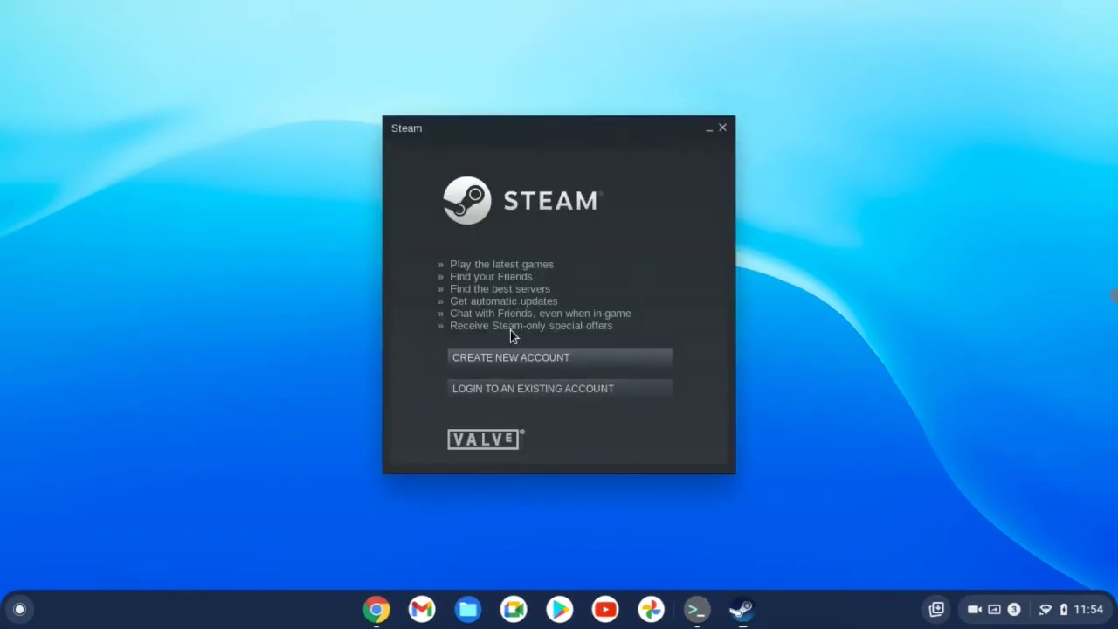
click(551, 395)
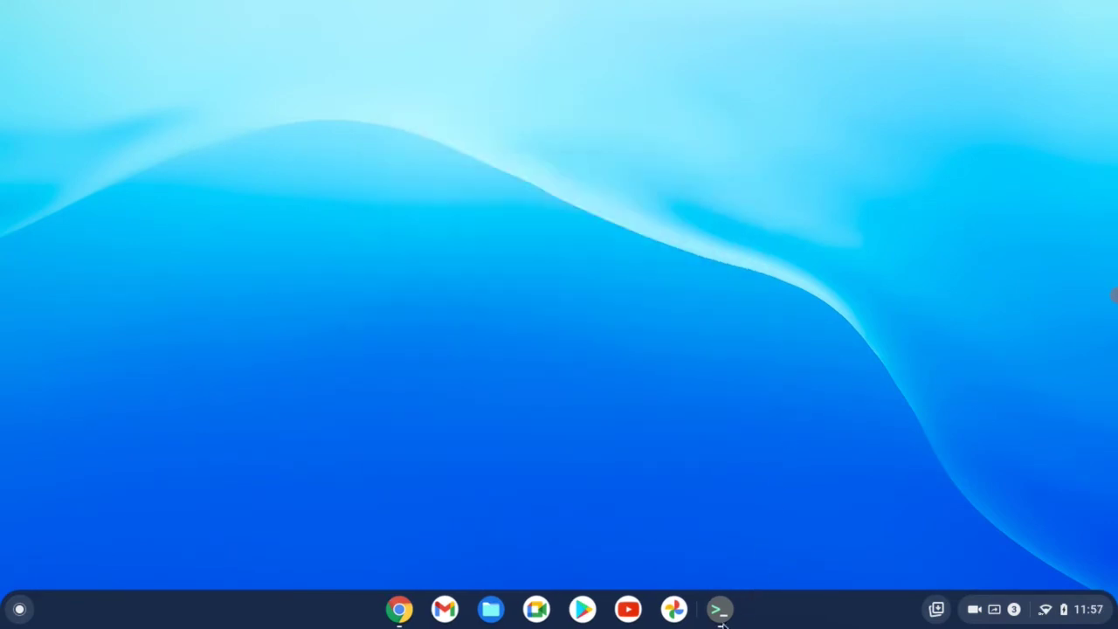
Step: Switch to the Terminal and delete /etc/apt/sources.list.d/deb10.list with sudo rm
click(720, 609)
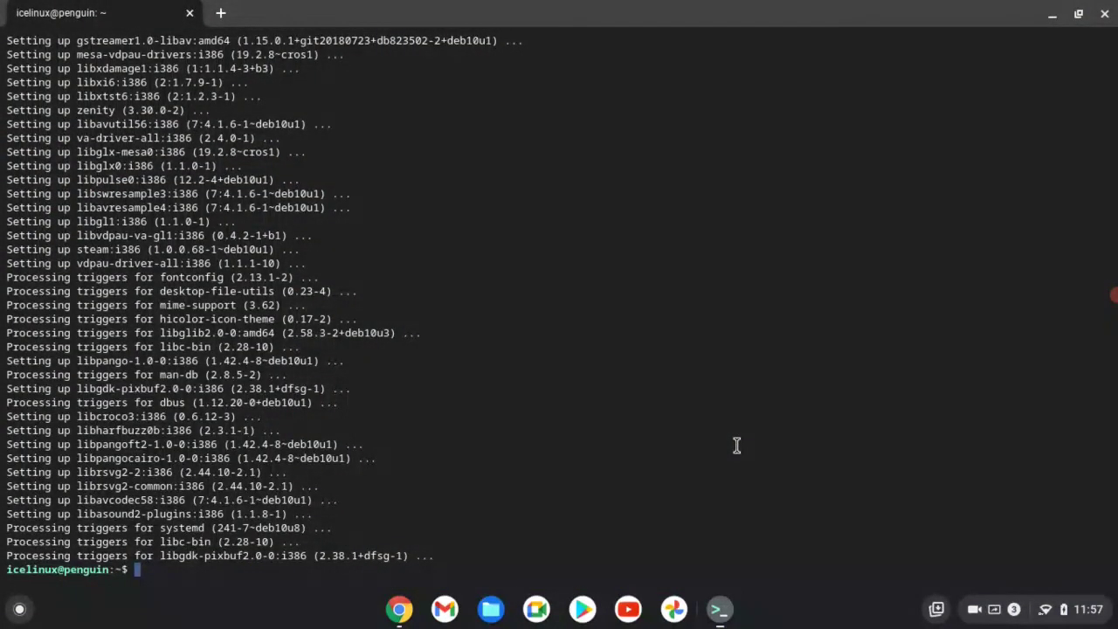
text(sudo rm /etc/apt/sources.list.d/d)
key(Tab)
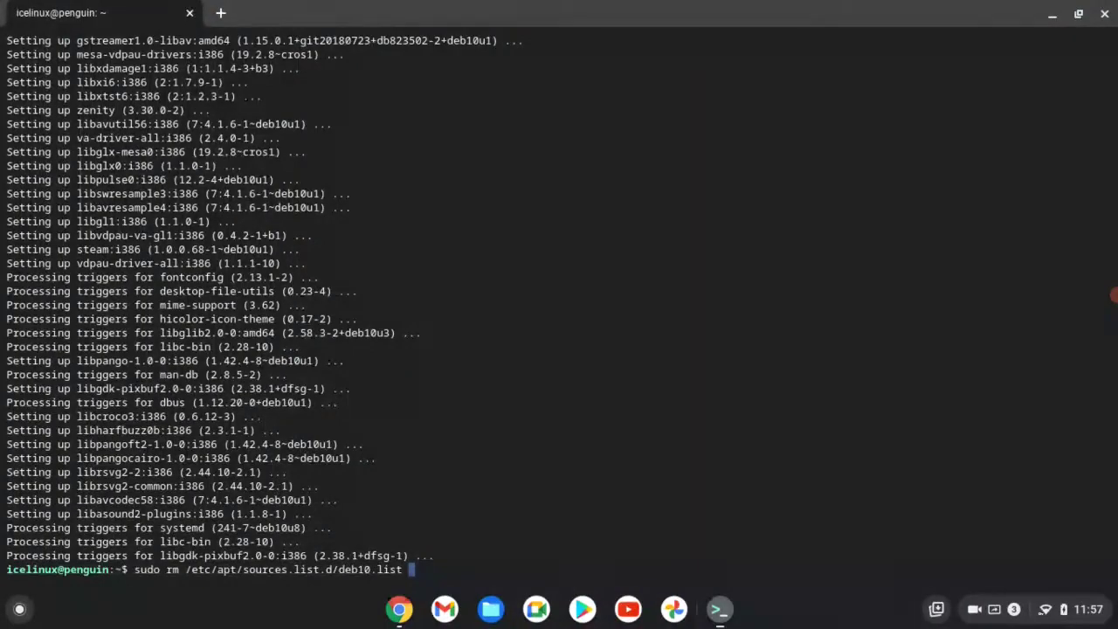
key(Return)
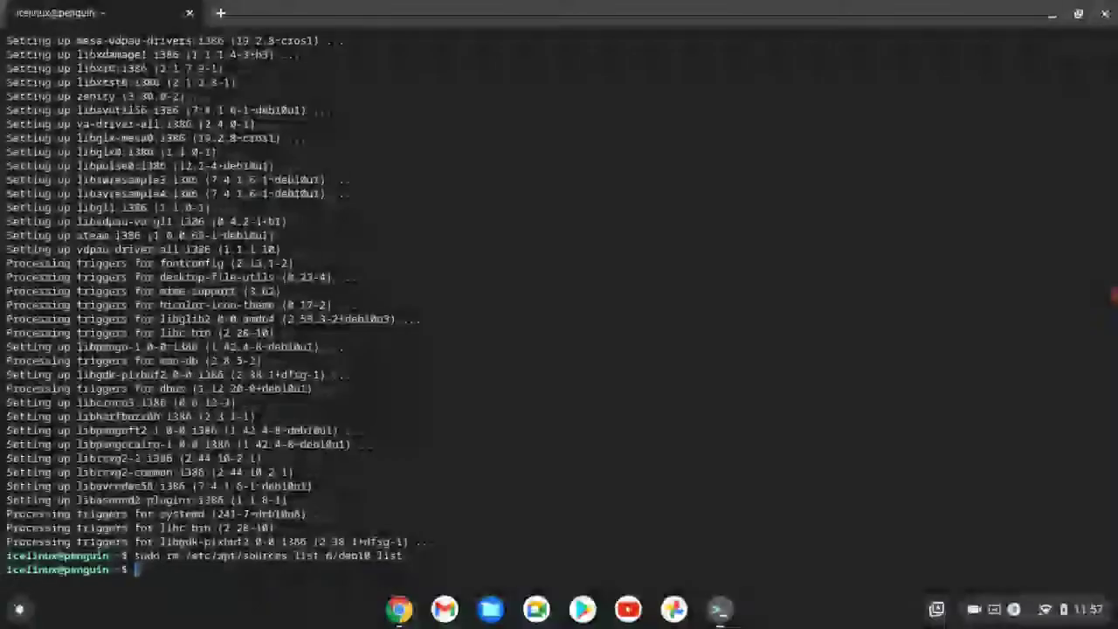
Step: Uncomment both deb lines in /etc/apt/sources.list using sudo nano, saving the file and exiting
text(sudo nano )
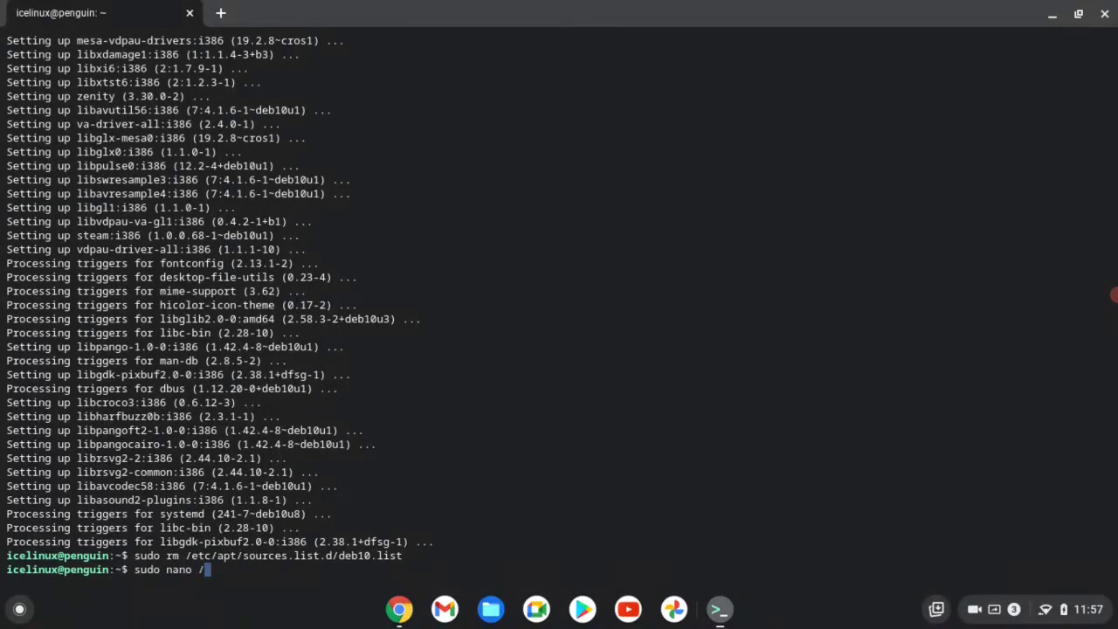
text(/etc/apt/so)
key(Tab)
key(Return)
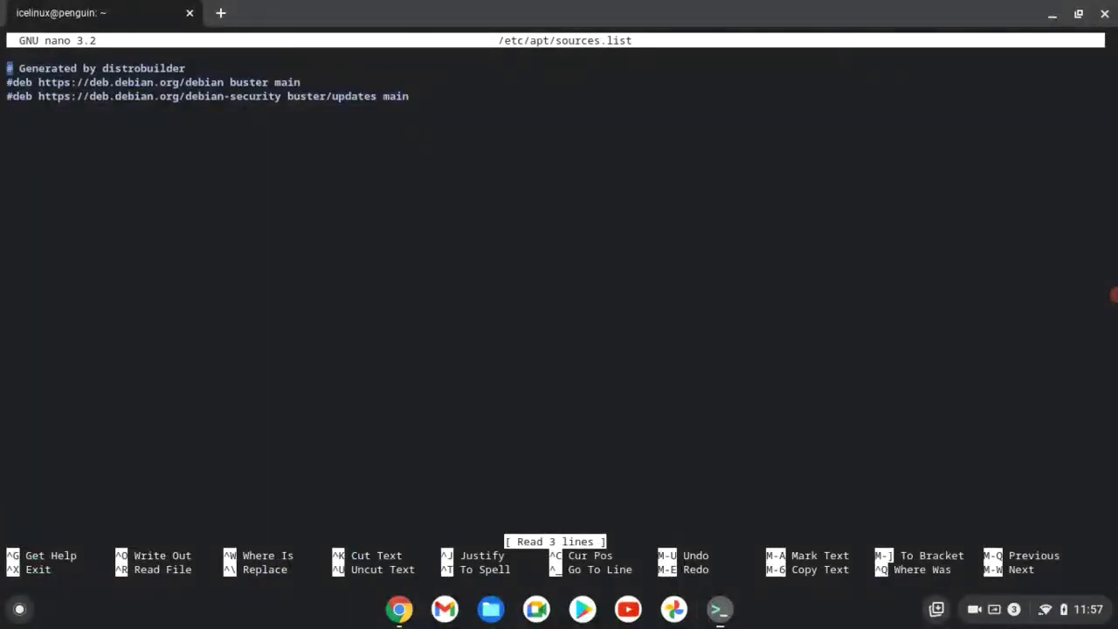
key(Down)
key(Delete)
key(Down)
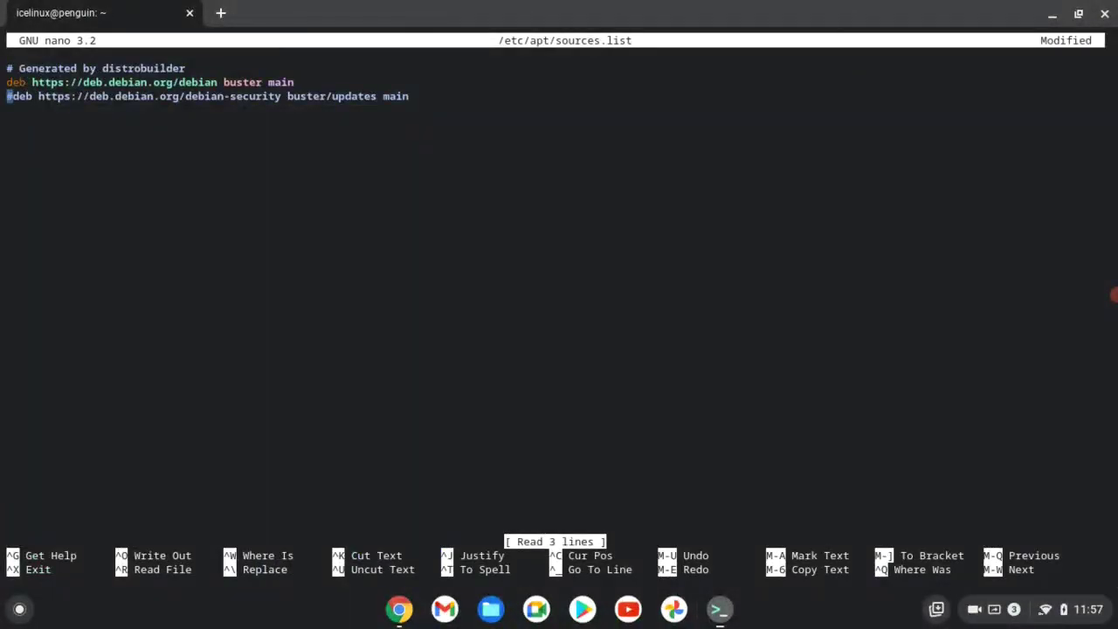
key(Delete)
key(ctrl+o)
key(Return)
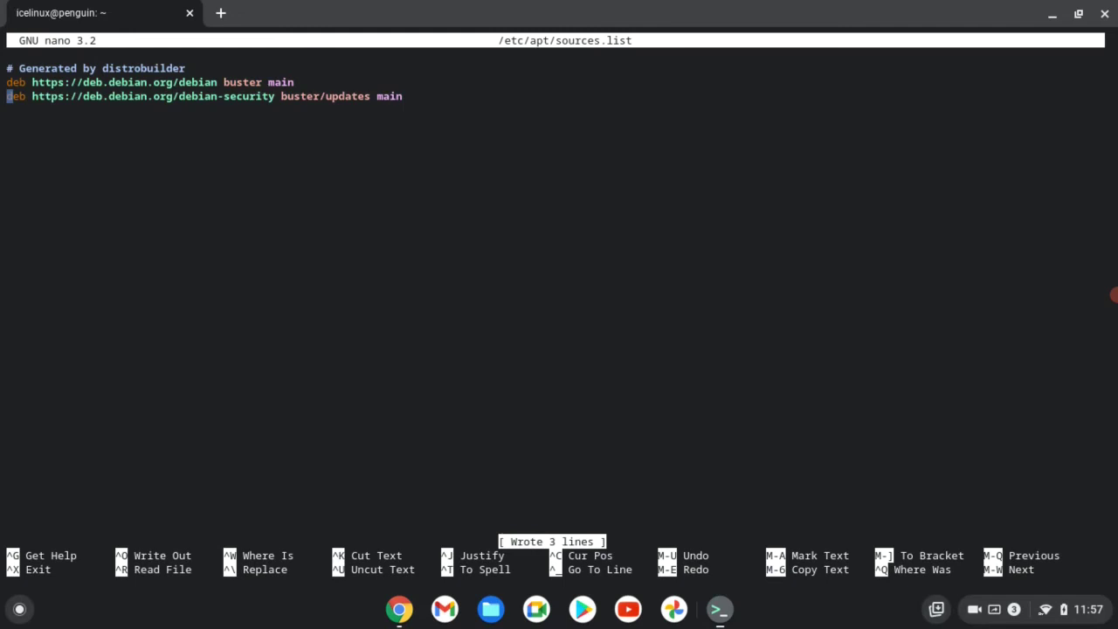
key(ctrl+x)
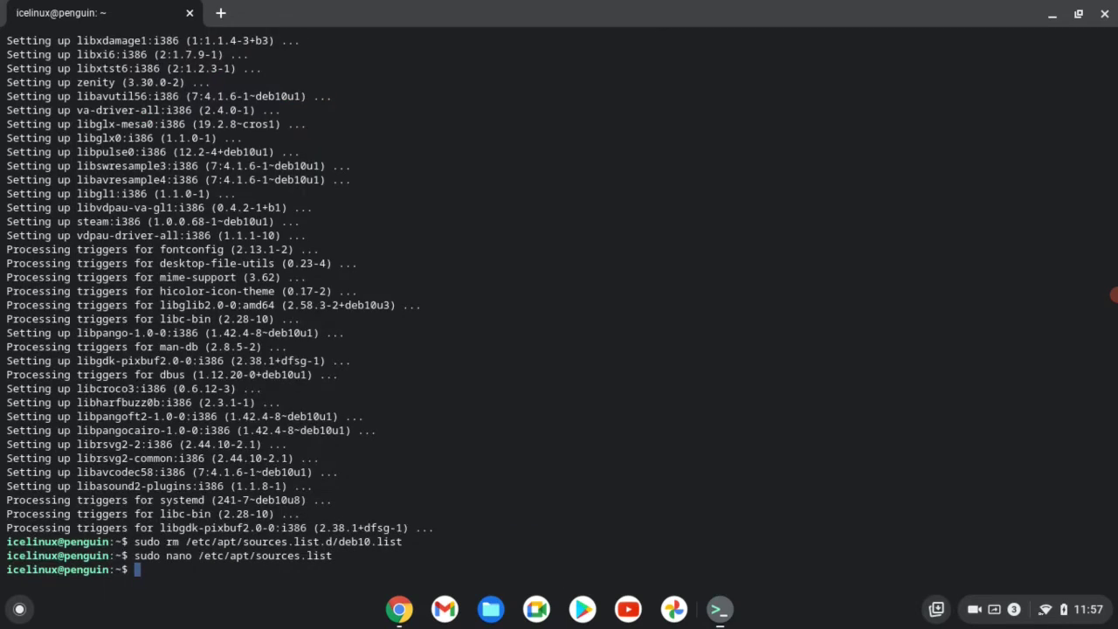
Step: Run sudo apt-get update and close the Terminal, confirming to leave the app
text(sudp)
text(o apt-get )
text(update)
key(Return)
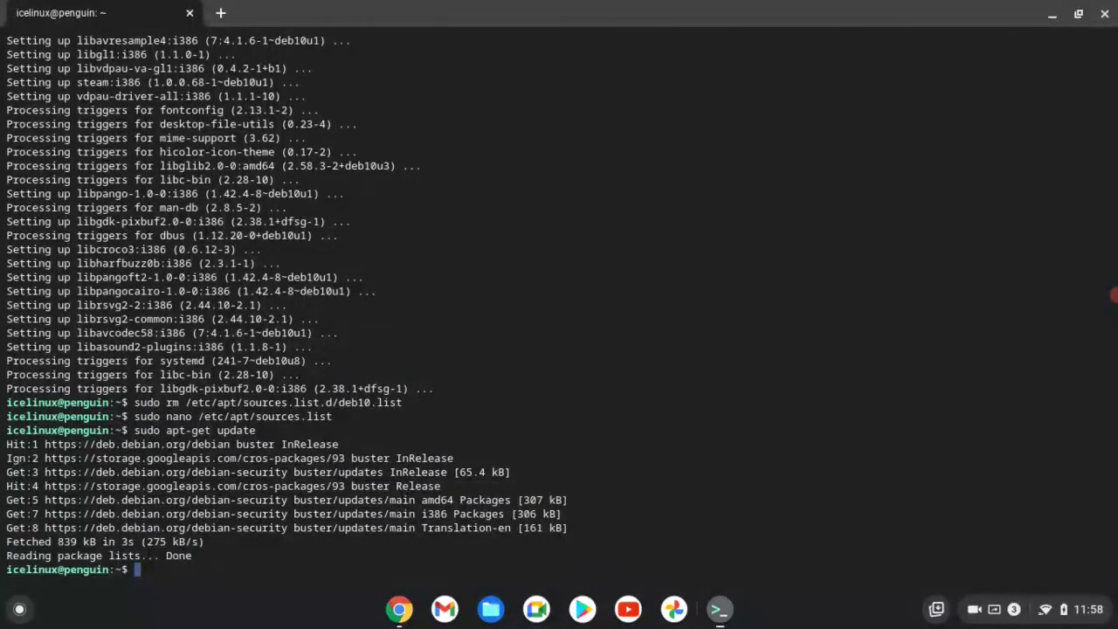
click(1105, 13)
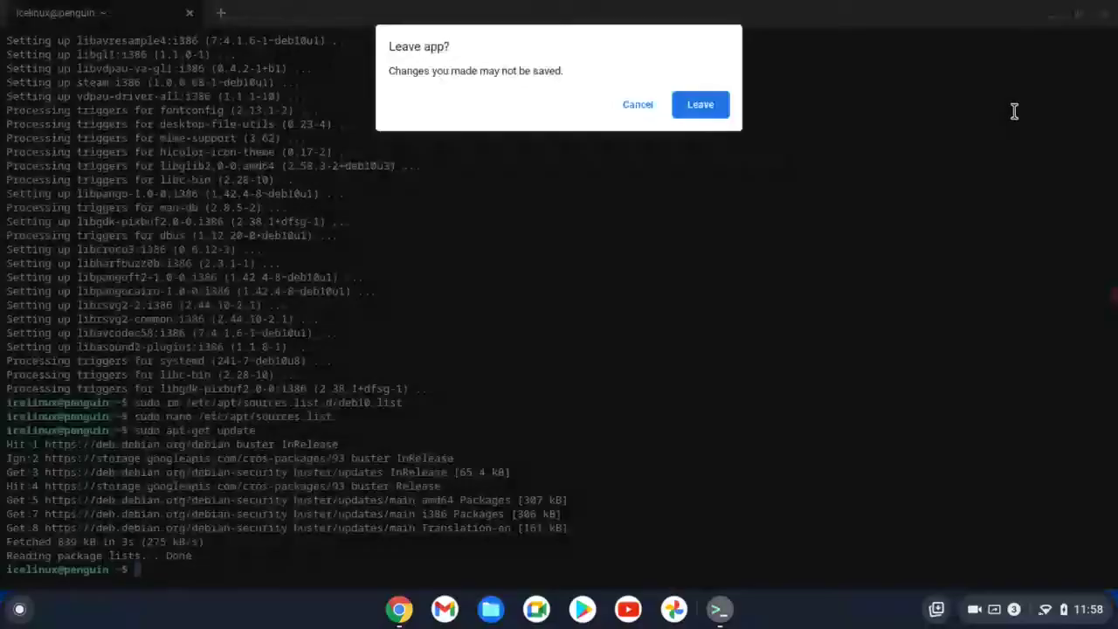
click(699, 104)
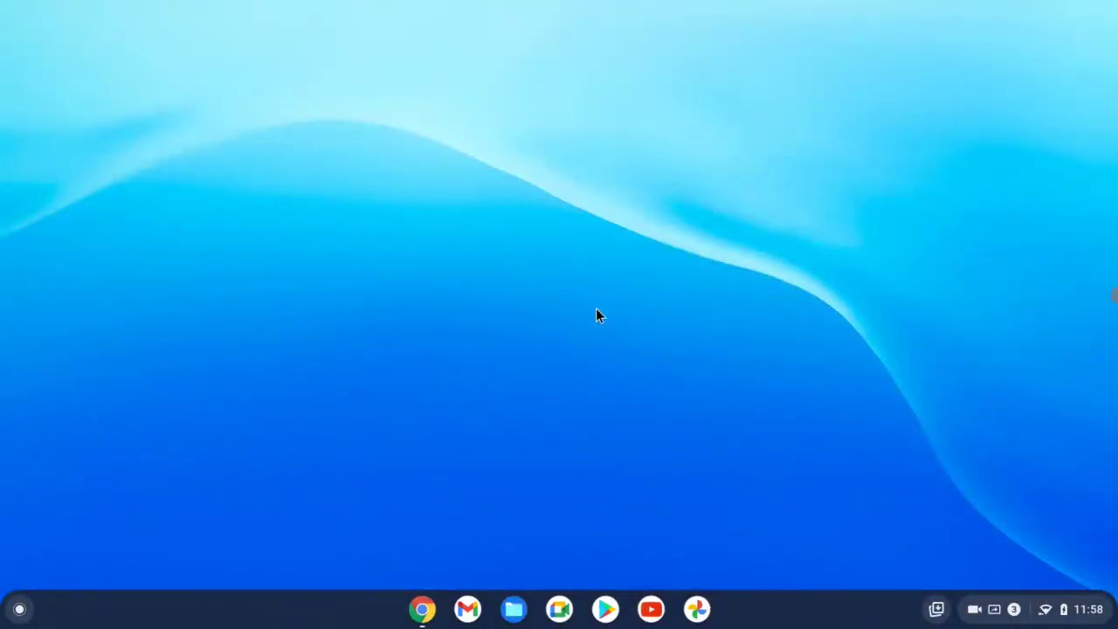
Step: Examine the video driver and troubleshooting sections of the Debian wiki's Steam page in Chrome
click(436, 599)
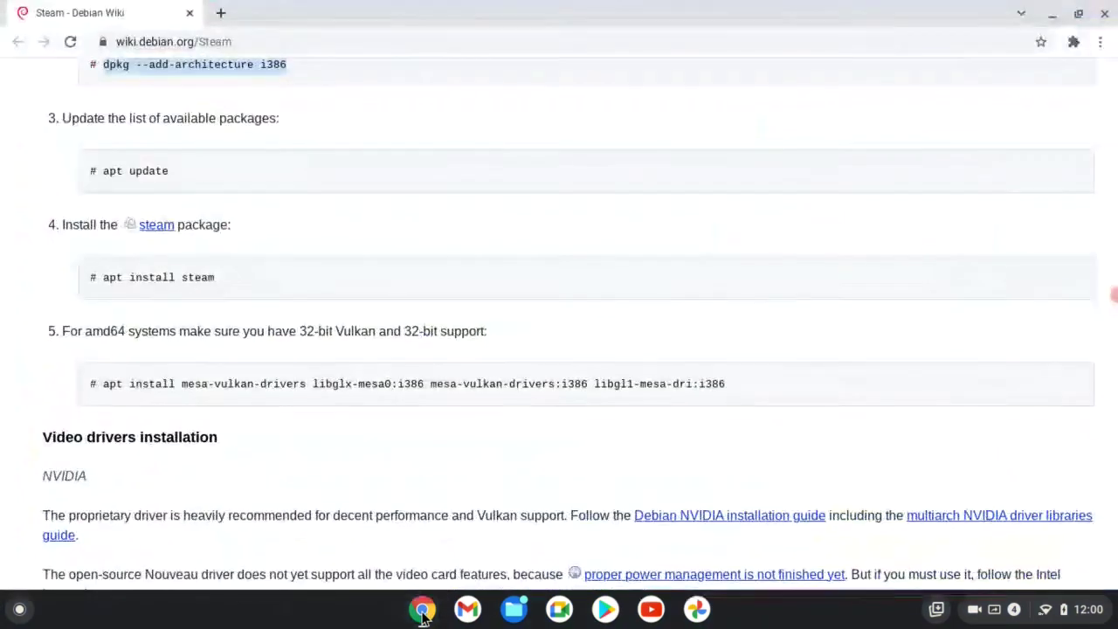
scroll(343, 368, down, 5)
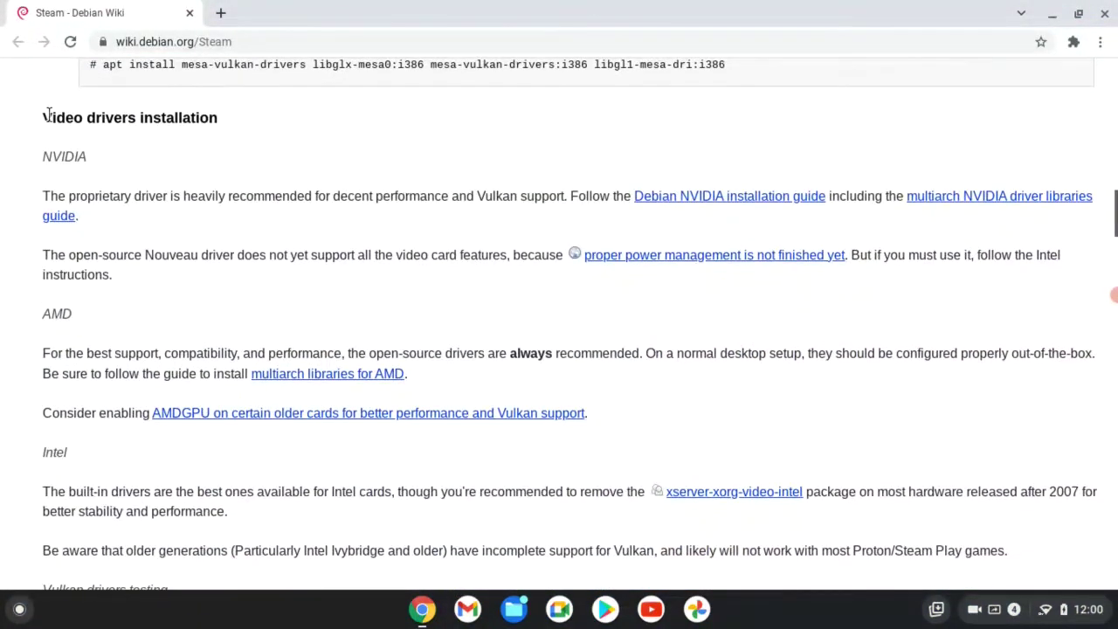
scroll(192, 516, down, 8)
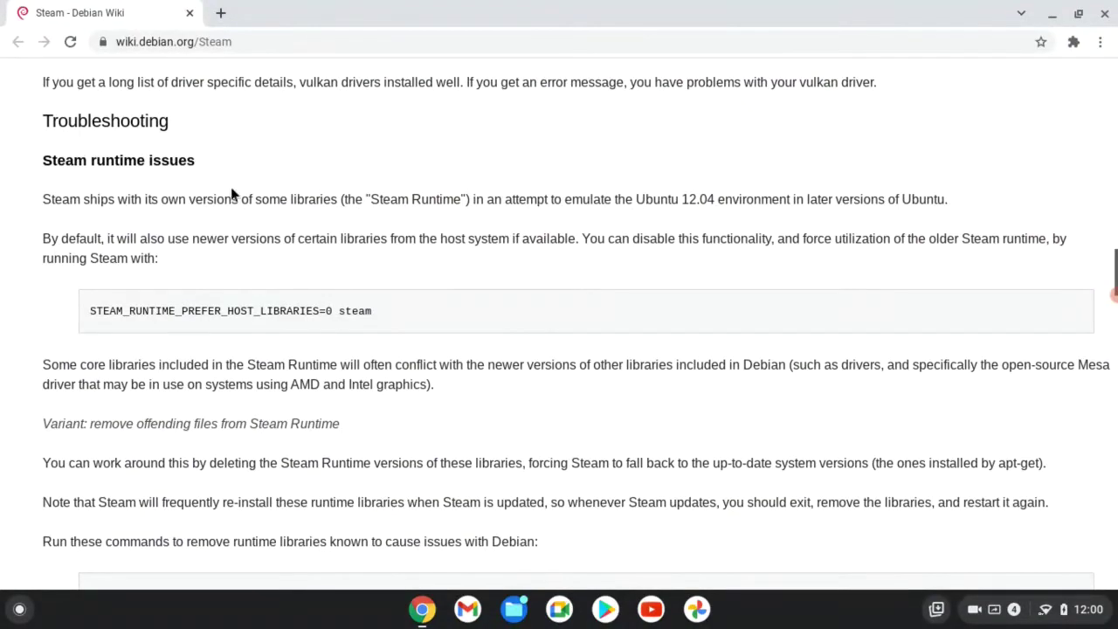
scroll(265, 494, down, 13)
scroll(265, 498, down, 5)
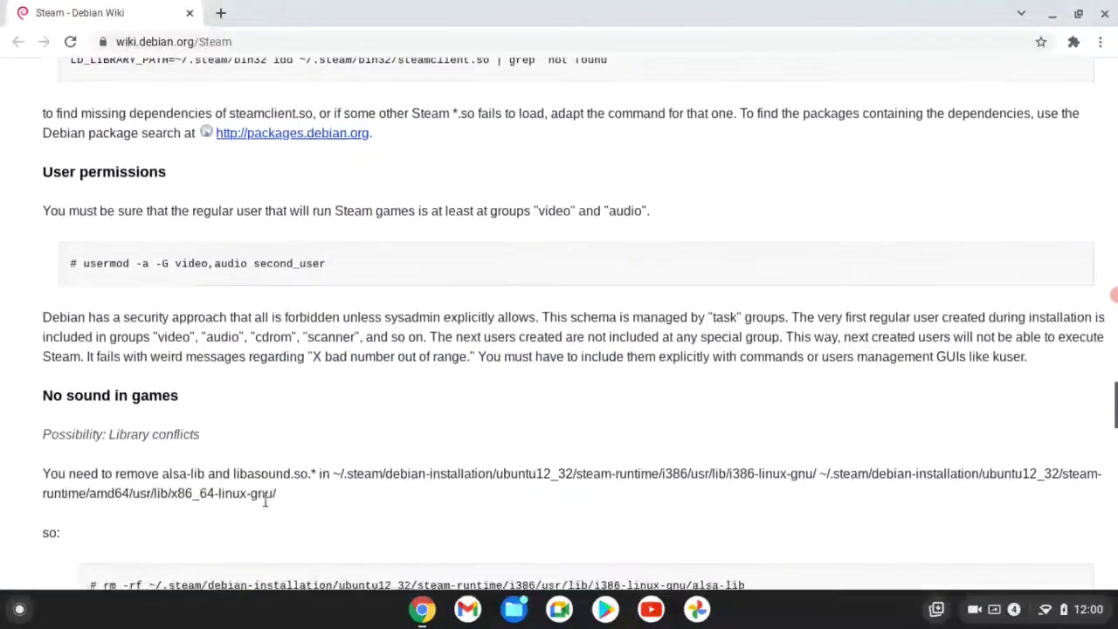
scroll(192, 276, down, 3)
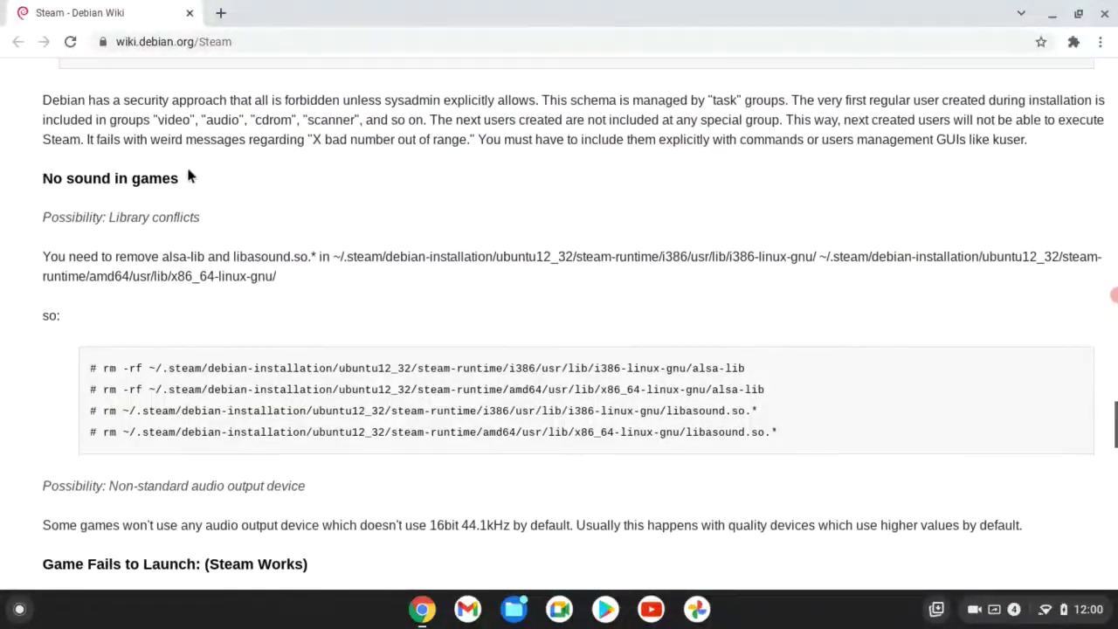
scroll(191, 114, down, 7)
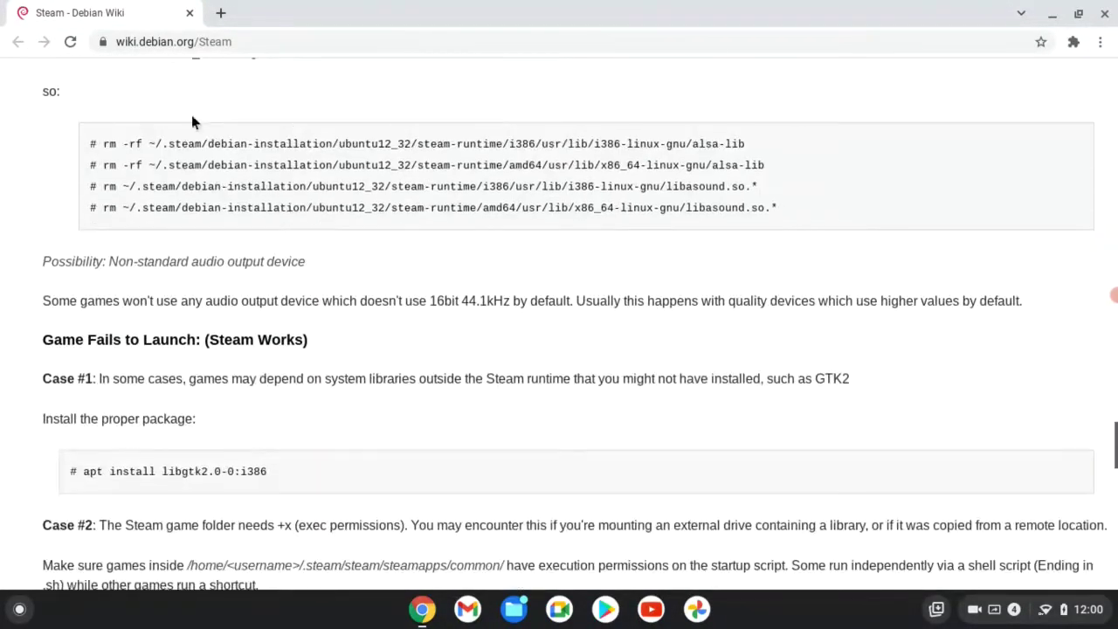
scroll(286, 348, down, 3)
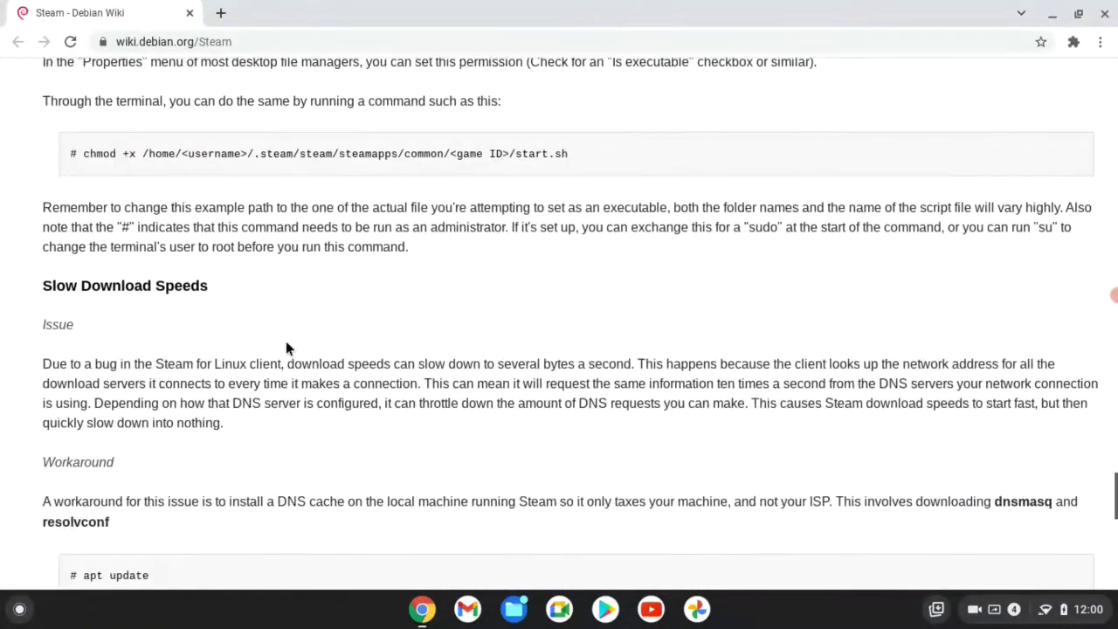
scroll(320, 312, down, 9)
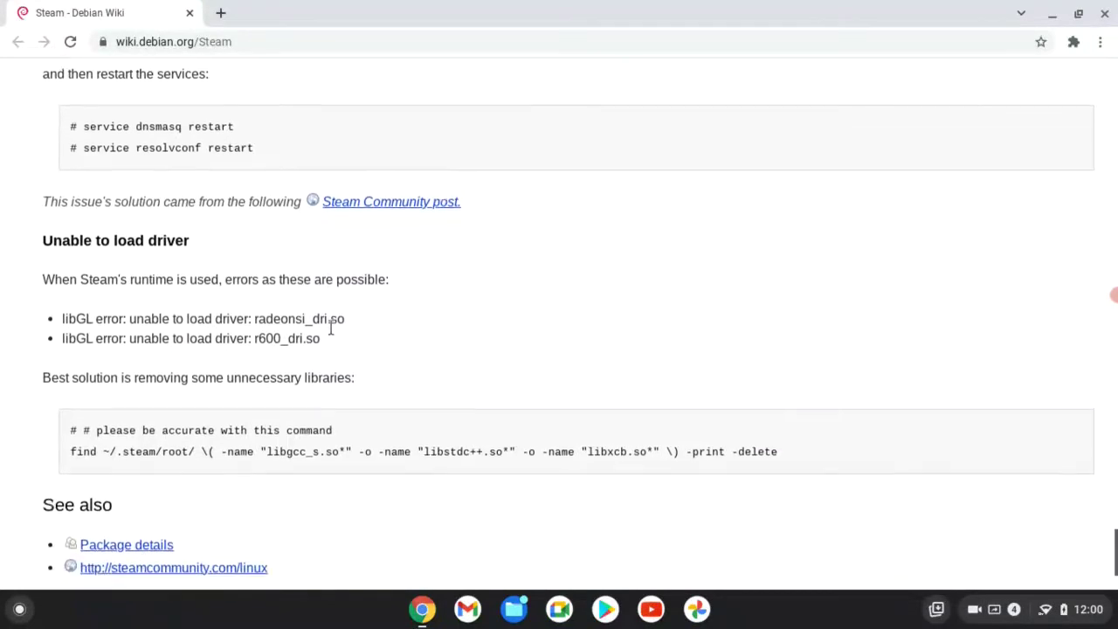